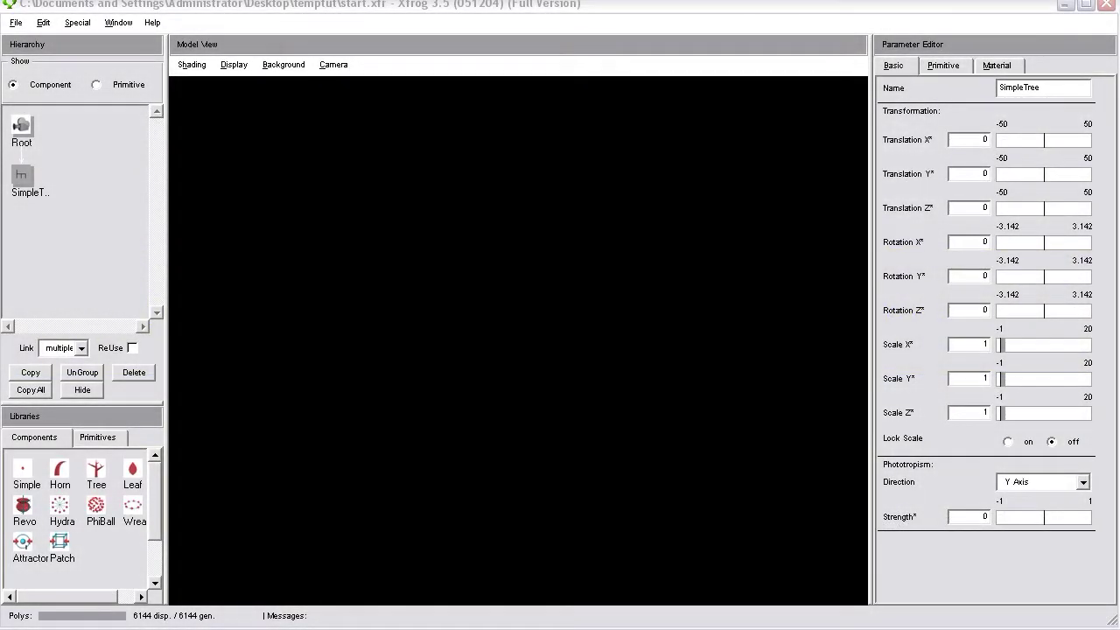
Orbit the Model View of start.xfr to display the SimpleTree trunk and branches
drag(506, 360, 516, 441)
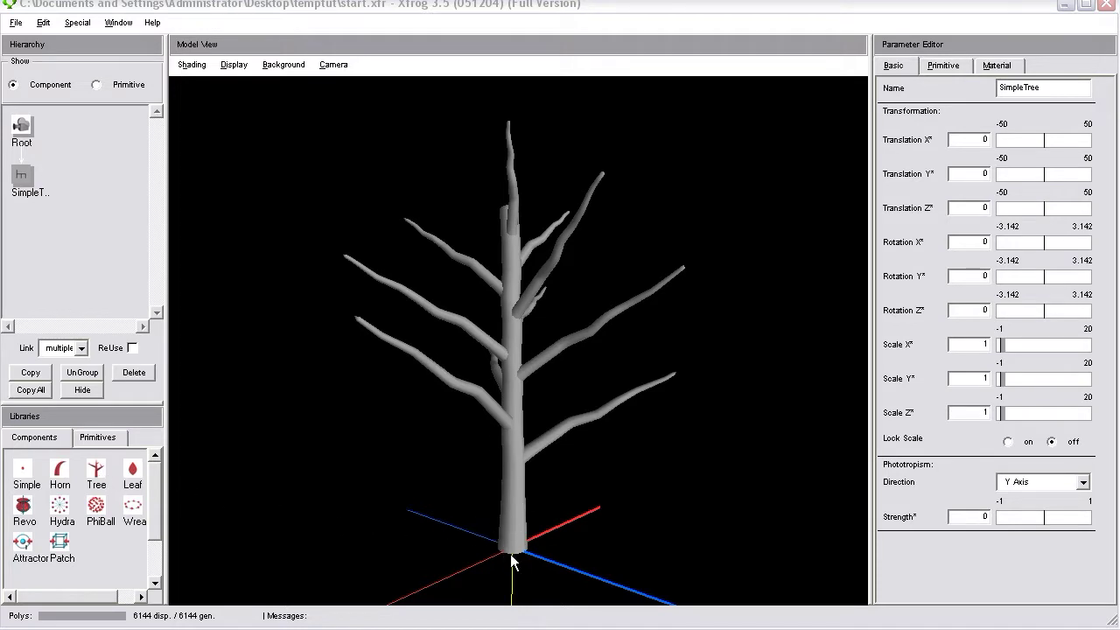
drag(513, 565, 528, 528)
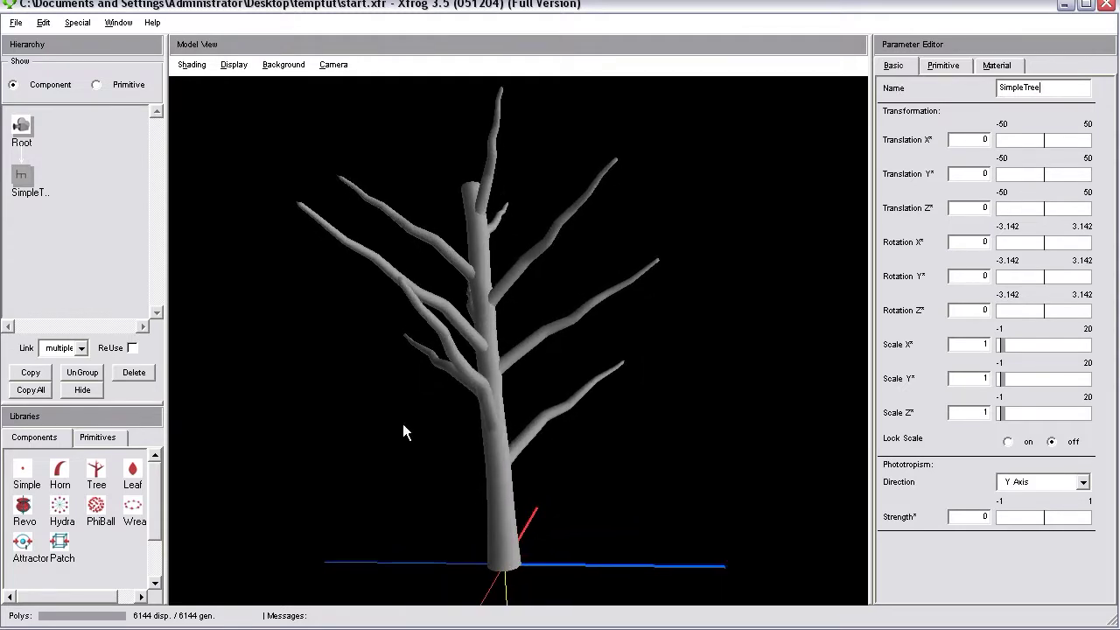
click(93, 367)
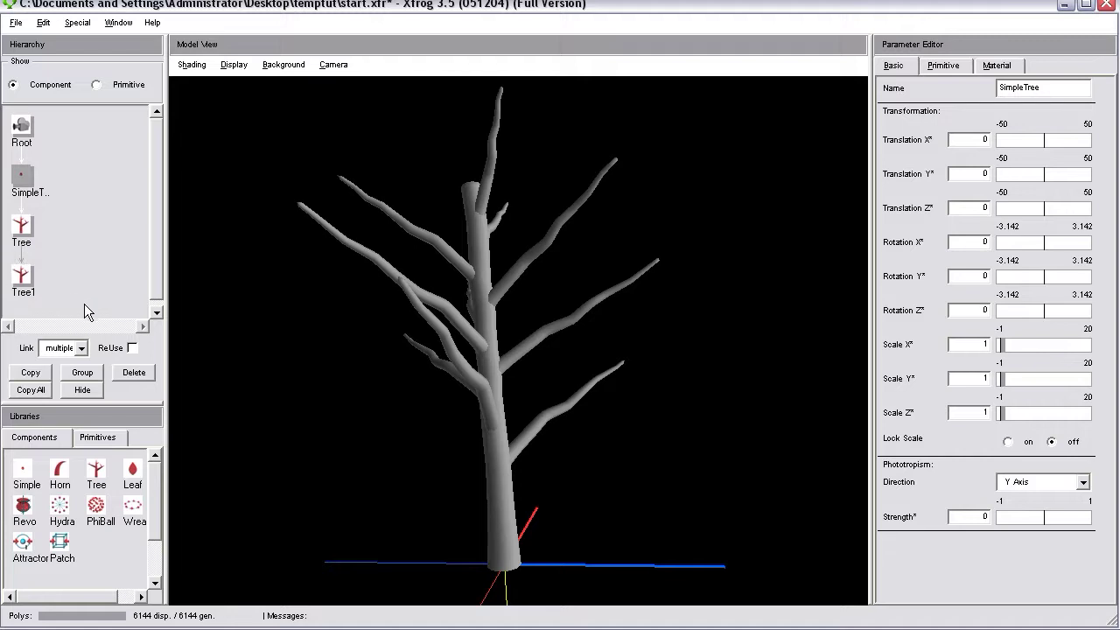
click(82, 372)
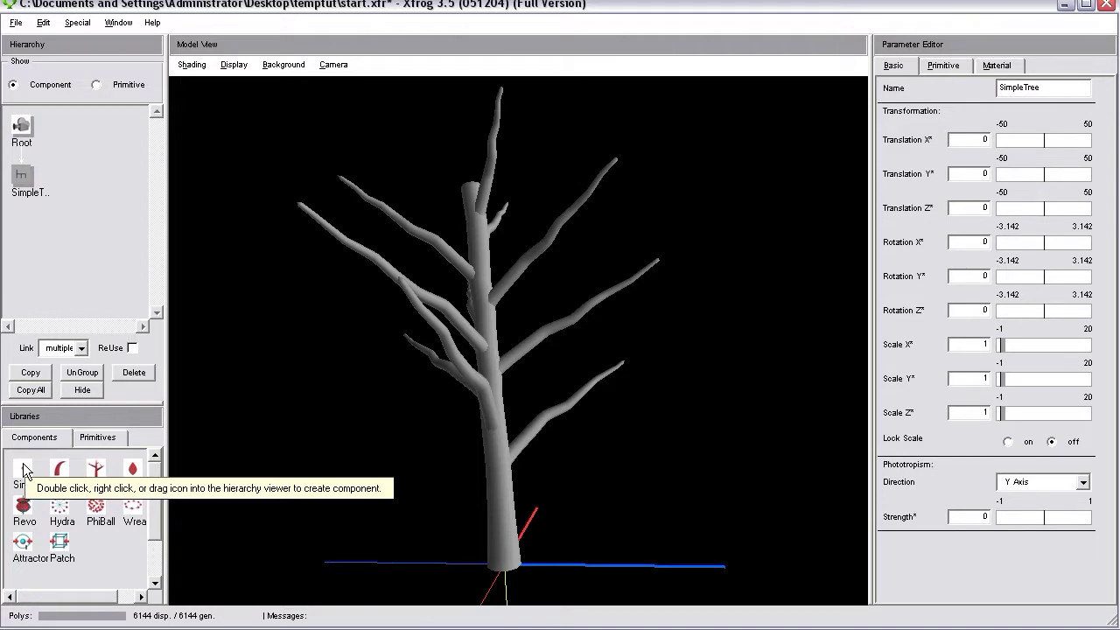
Drop a Simple component onto Root and rename it 'Roots'
drag(23, 471, 31, 143)
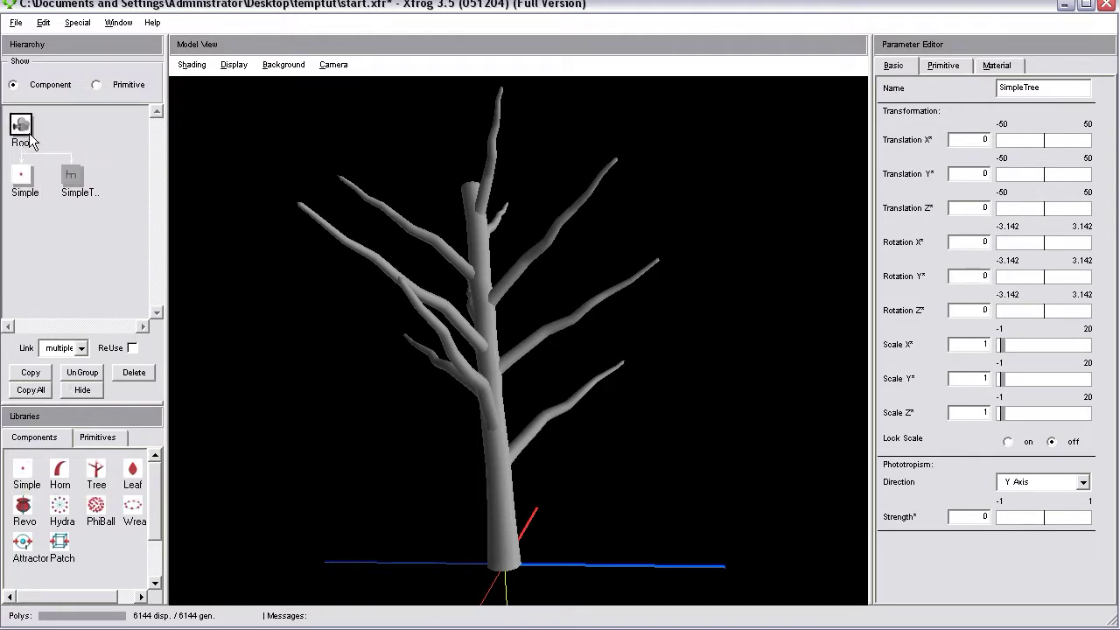
click(26, 194)
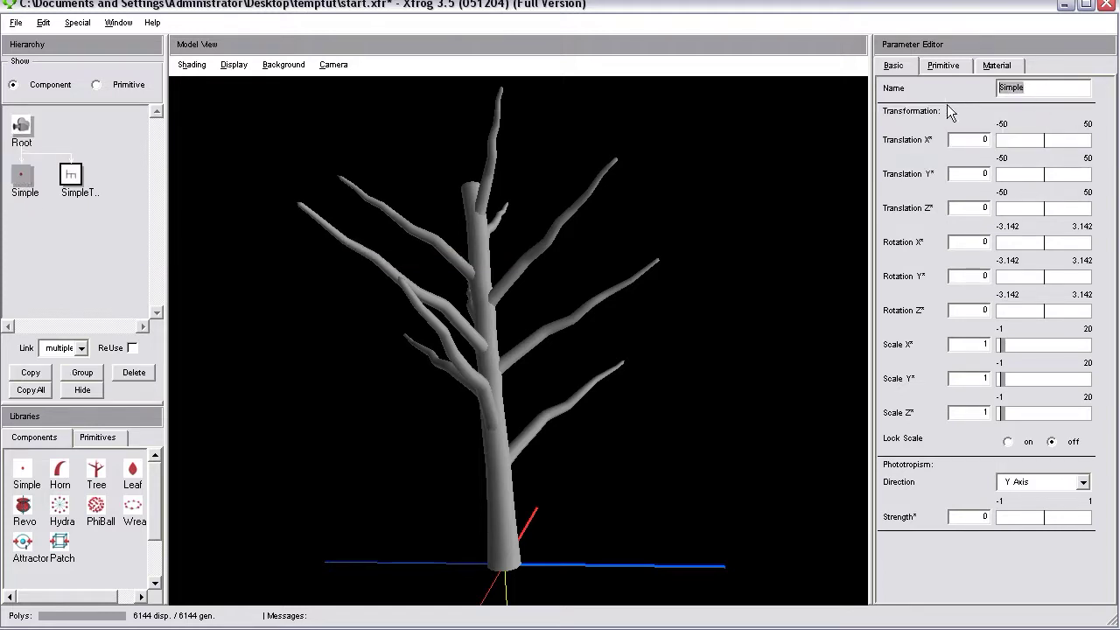
text(Roots)
key(Return)
drag(516, 412, 541, 391)
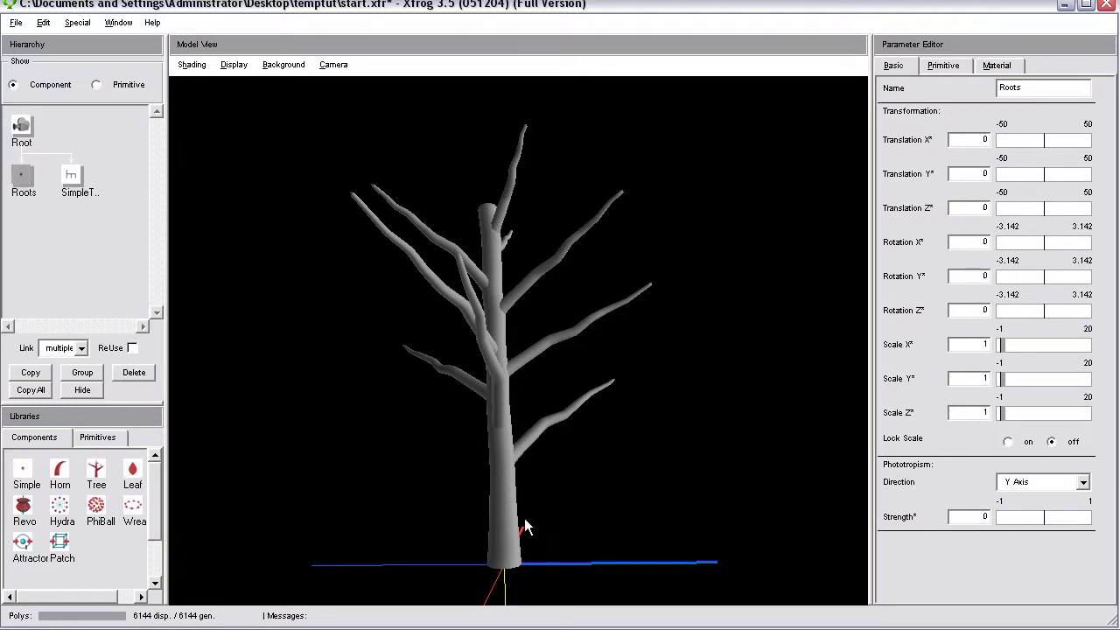
drag(580, 568, 491, 429)
right_drag(495, 421, 532, 446)
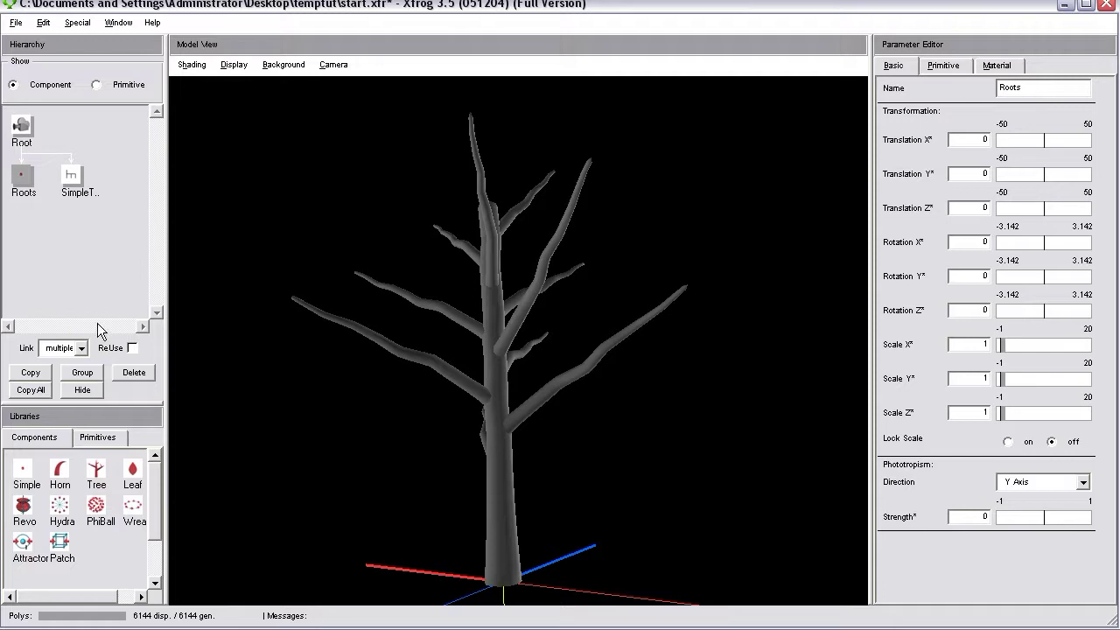
Add a Tree component under Roots and hide SimpleTree
click(94, 469)
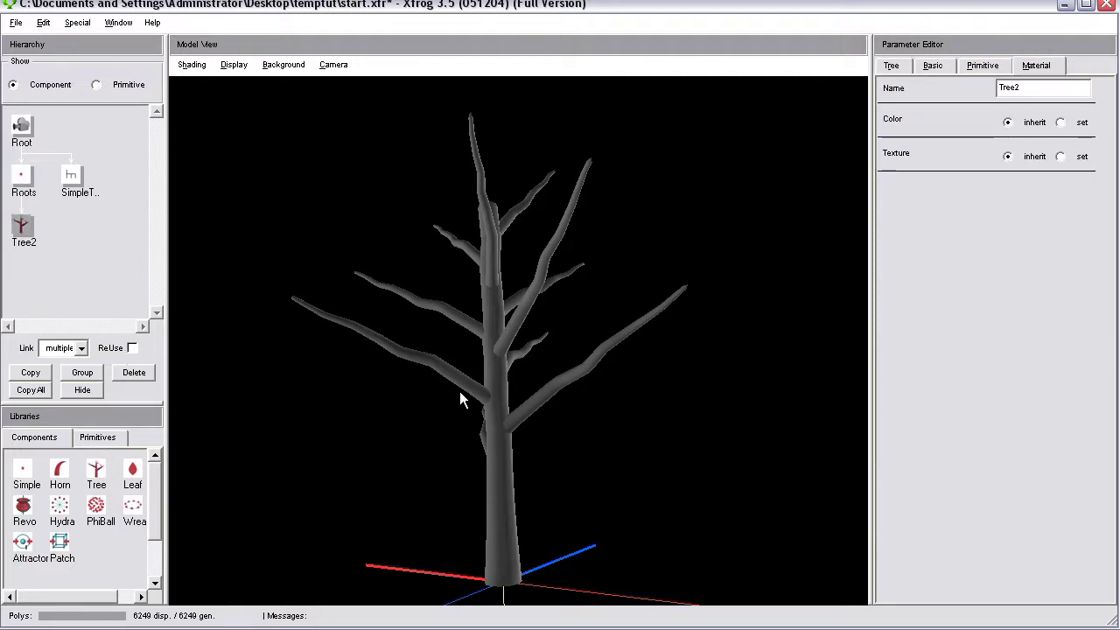
click(72, 175)
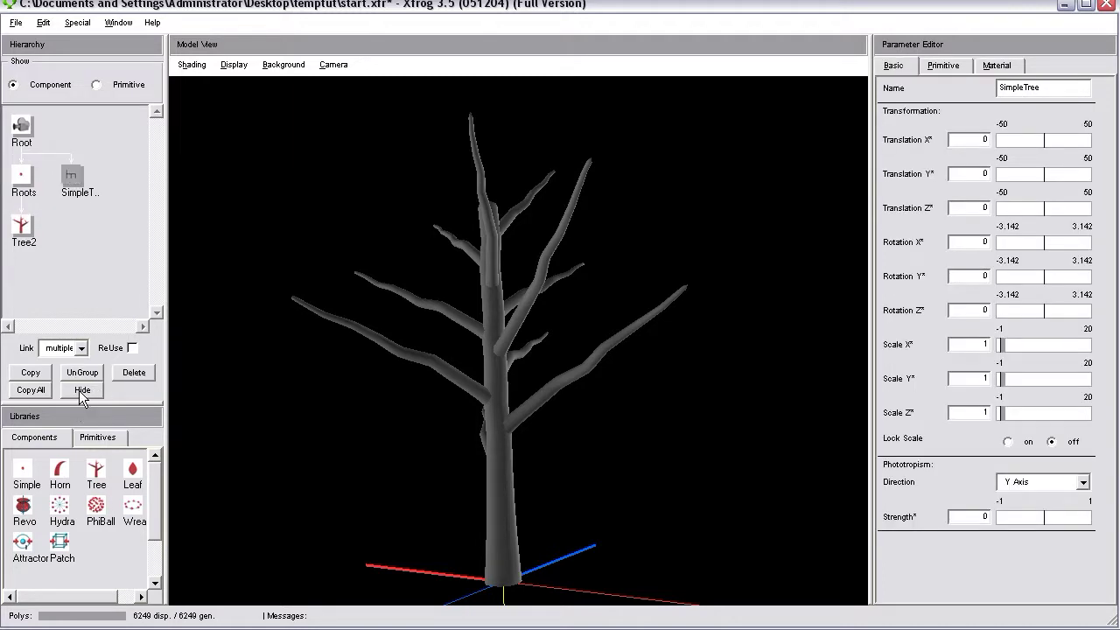
click(82, 390)
drag(580, 602, 326, 543)
Rename the new Tree2 component to 'rootbase1'
click(21, 225)
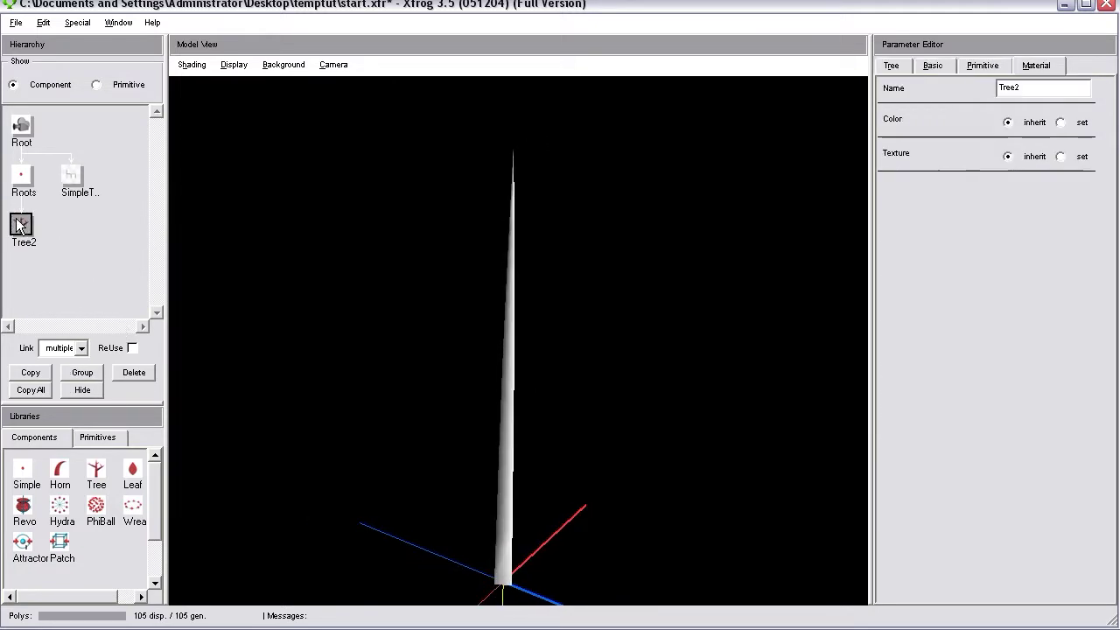
drag(655, 222, 585, 278)
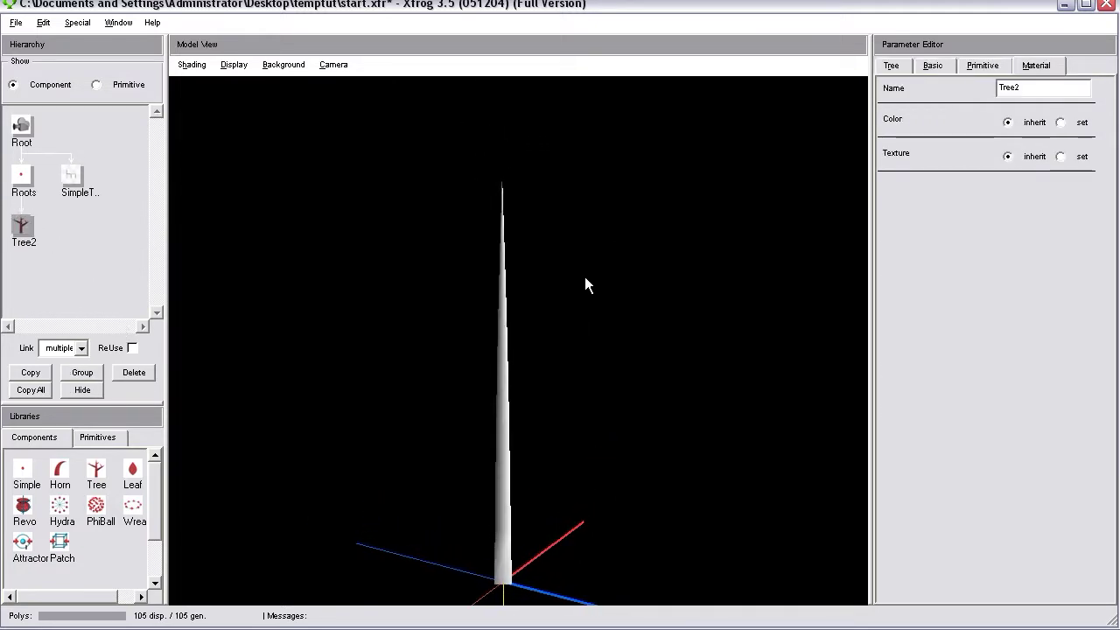
click(894, 68)
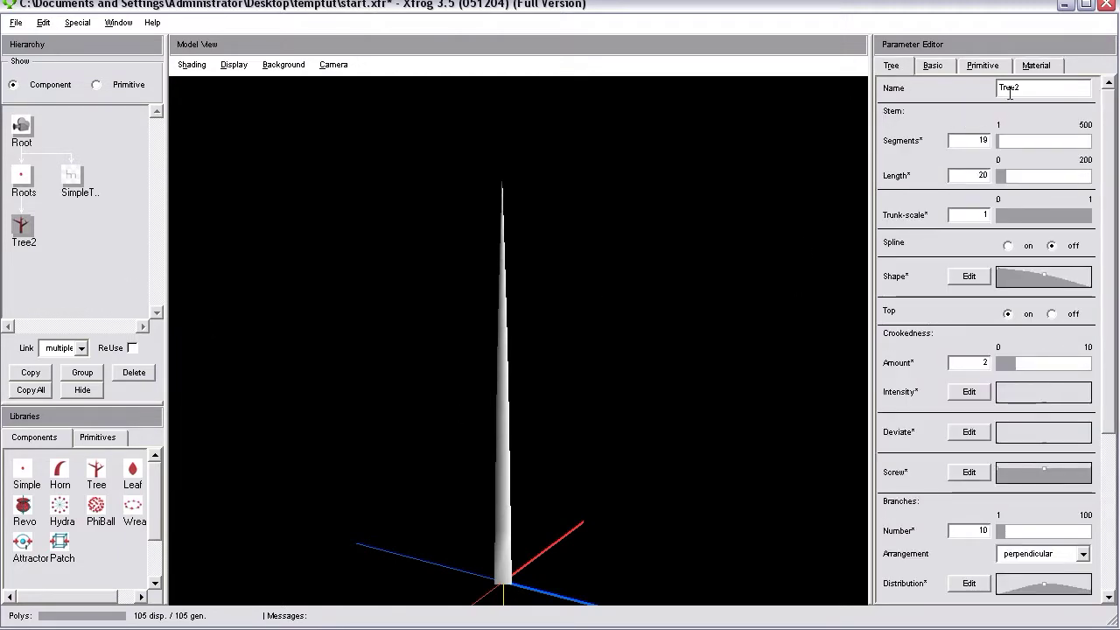
drag(1033, 89, 927, 87)
text(rootbase1)
key(Return)
Set rootbase1's stem Length to 1 and flatten its Shape curve
drag(1001, 176, 870, 245)
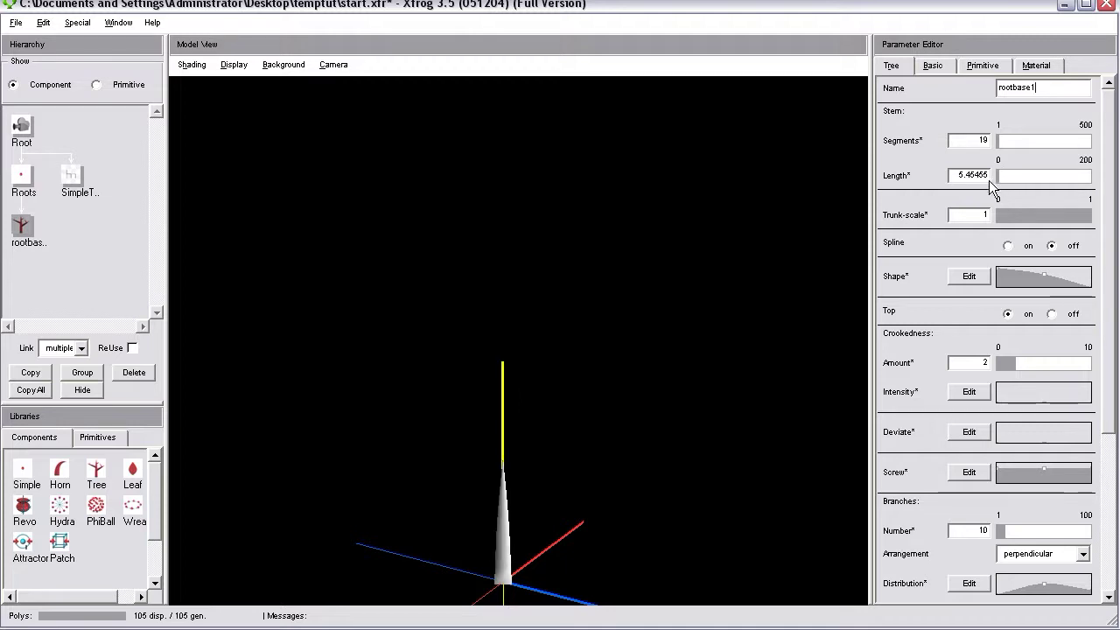
drag(743, 297, 665, 551)
double_click(958, 173)
text(1)
key(Return)
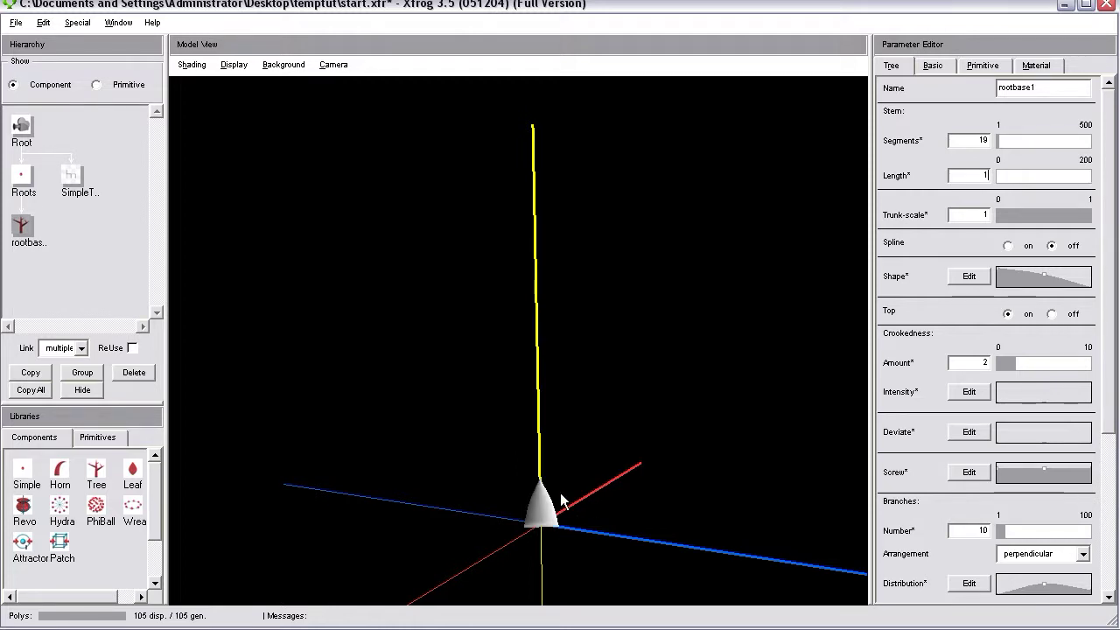
drag(1090, 293, 1038, 272)
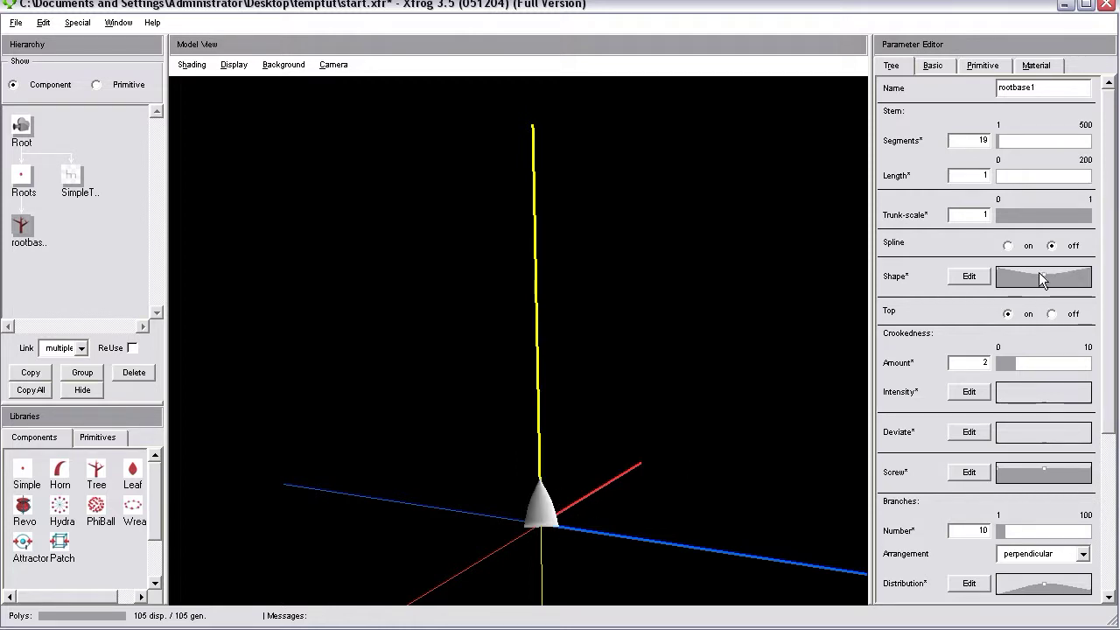
click(969, 277)
Set rootbase1's Primitive Type to None so it has no geometry
drag(604, 422, 646, 376)
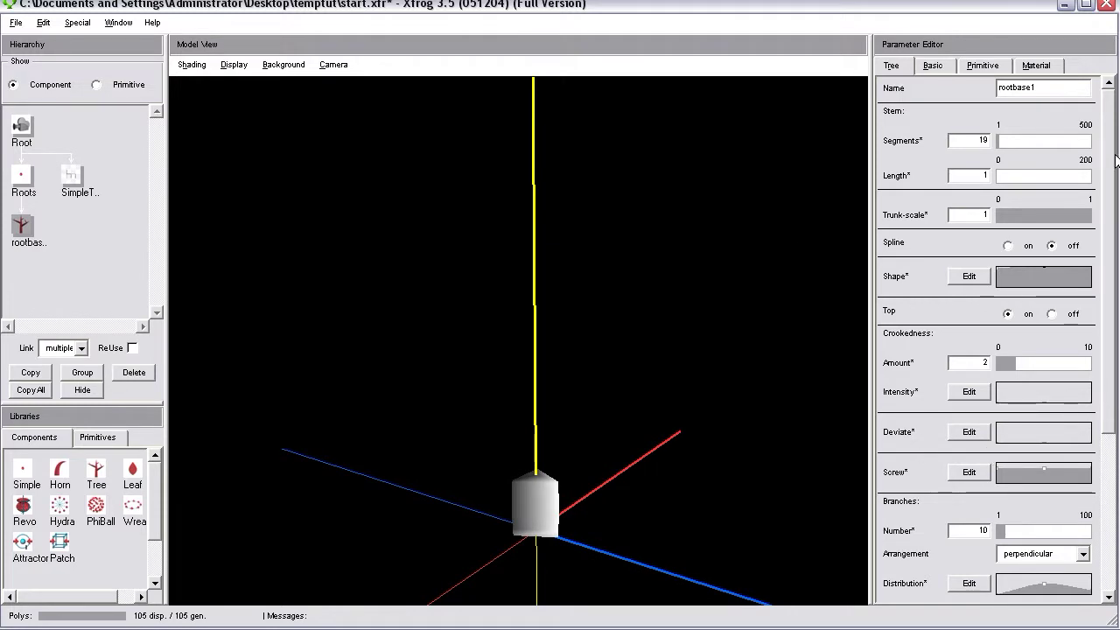
click(982, 67)
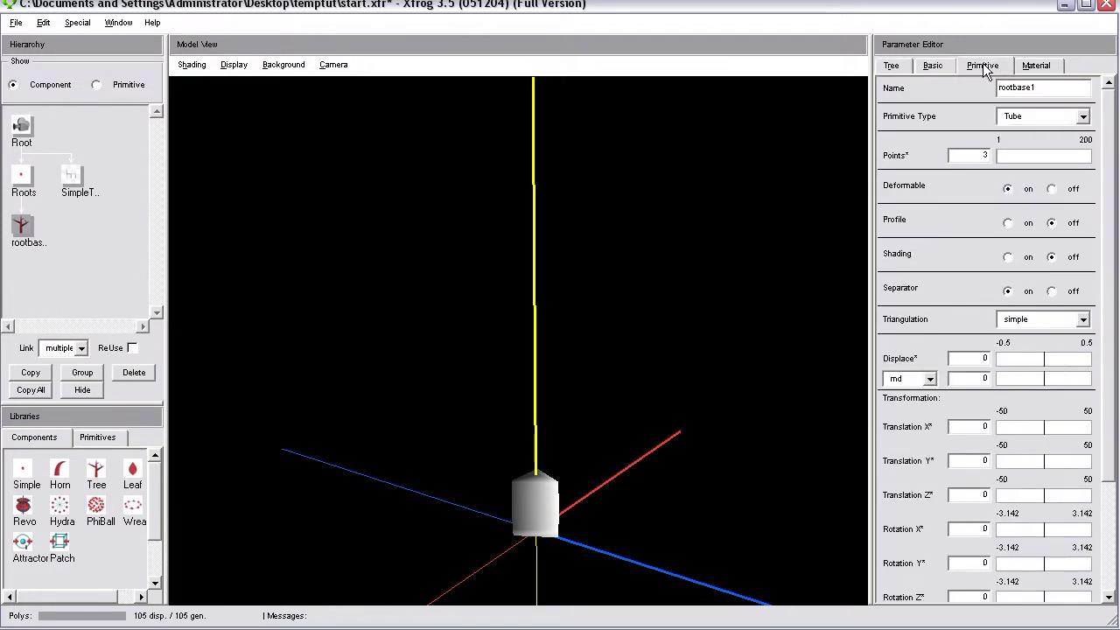
click(1036, 120)
click(1015, 132)
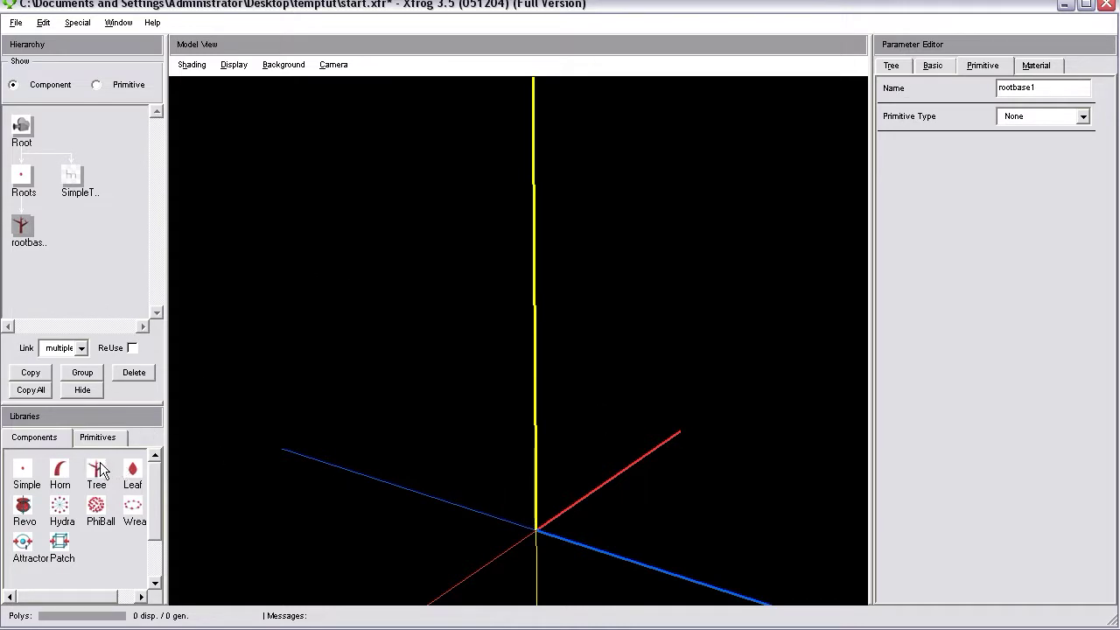
Add a Tree component under rootbase1 and rename it 'root1'
drag(101, 471, 85, 270)
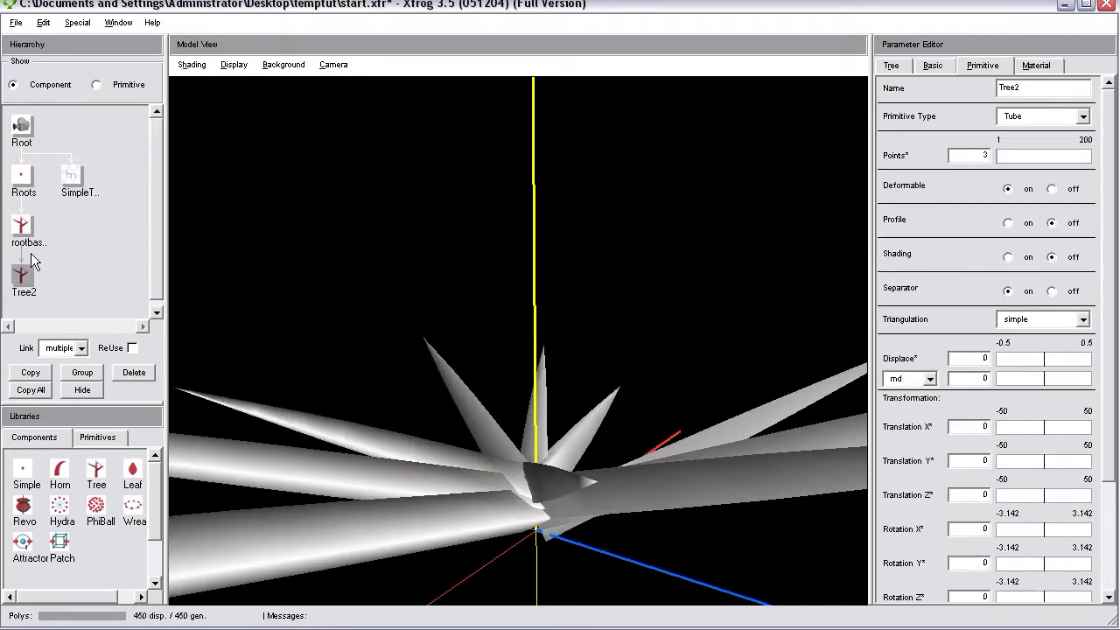
drag(1032, 92, 948, 89)
text(root1)
key(Return)
drag(524, 498, 525, 530)
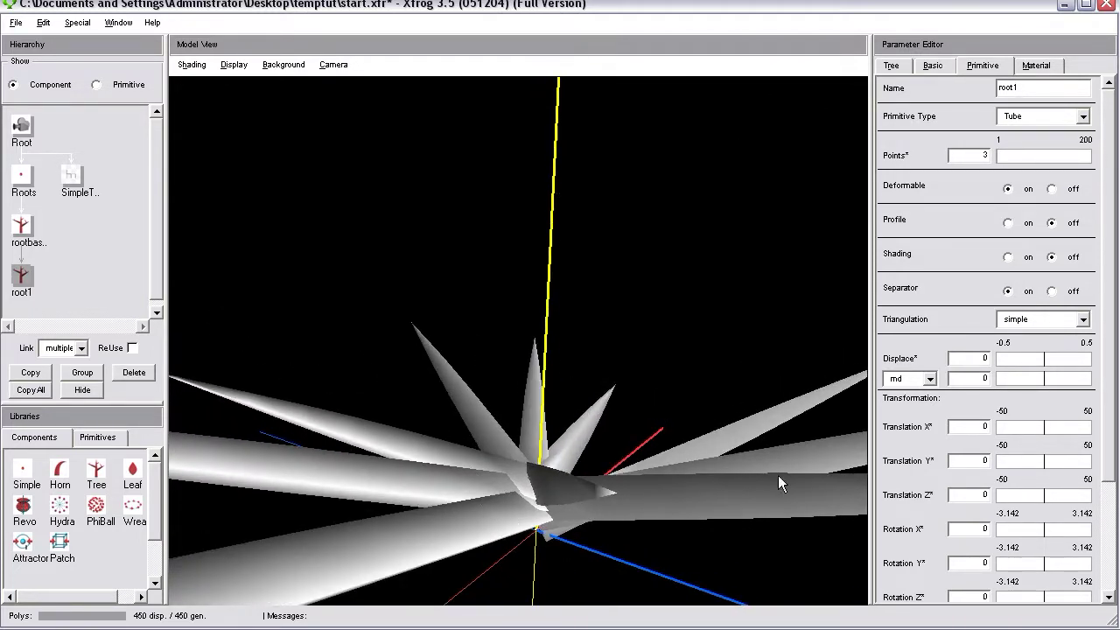
Set root1's tube Points to 9 for rounder roots
click(980, 155)
key(Return)
drag(534, 521, 312, 407)
click(22, 228)
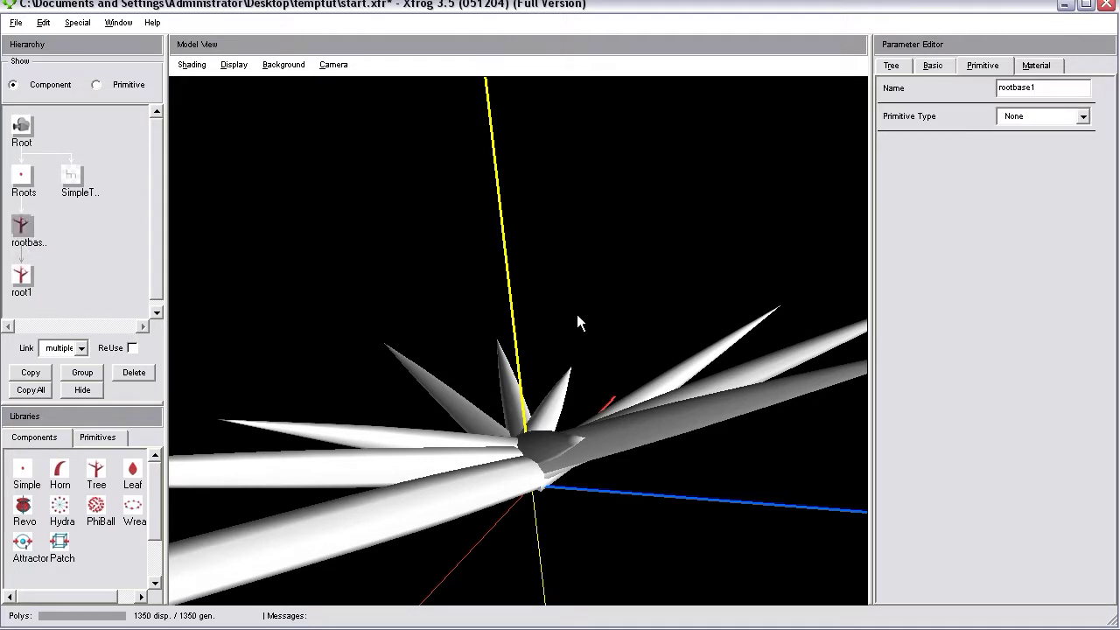
Reshape rootbase1's Distribution curve and set Branches Number to 7
mouse_move(578, 337)
mouse_down()
mouse_move(577, 495)
mouse_move(575, 325)
mouse_move(585, 318)
mouse_move(589, 330)
mouse_up()
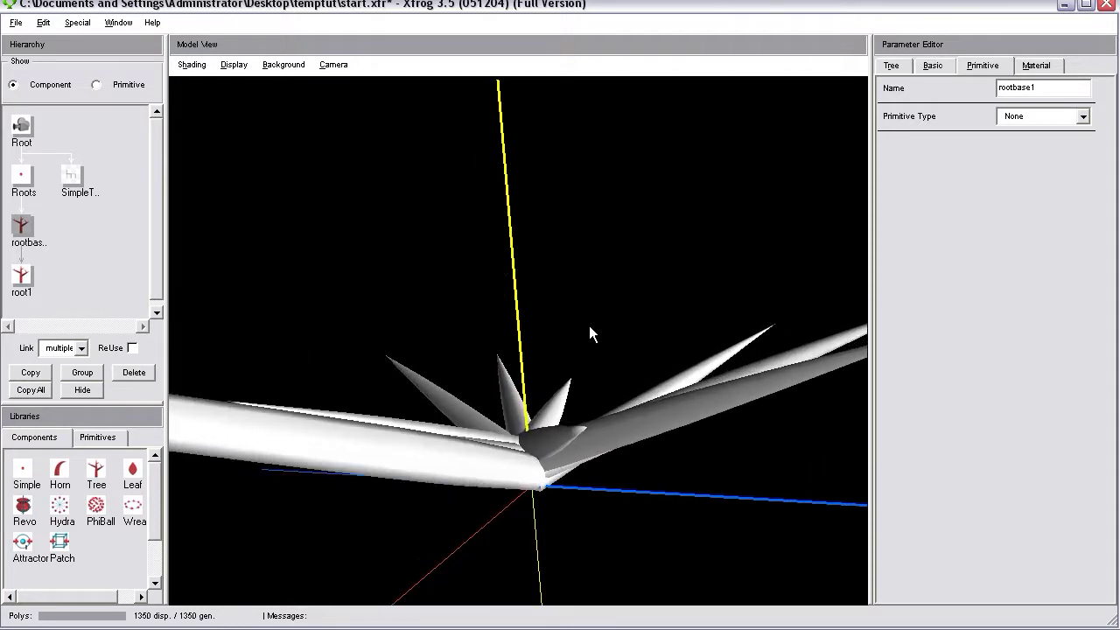
click(891, 67)
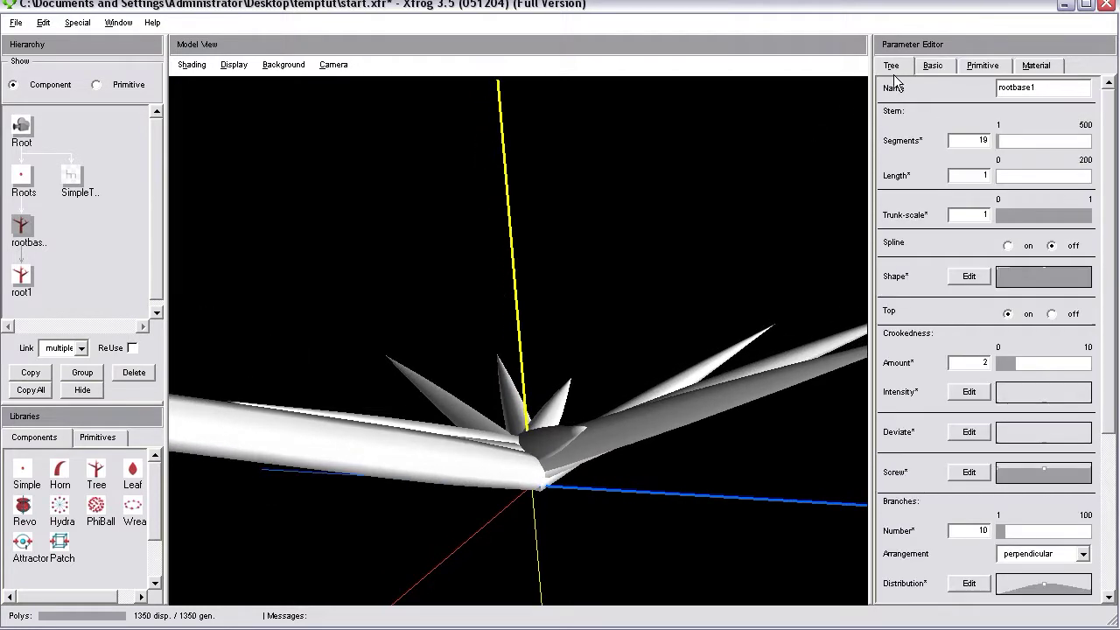
scroll(1015, 280, down, 3)
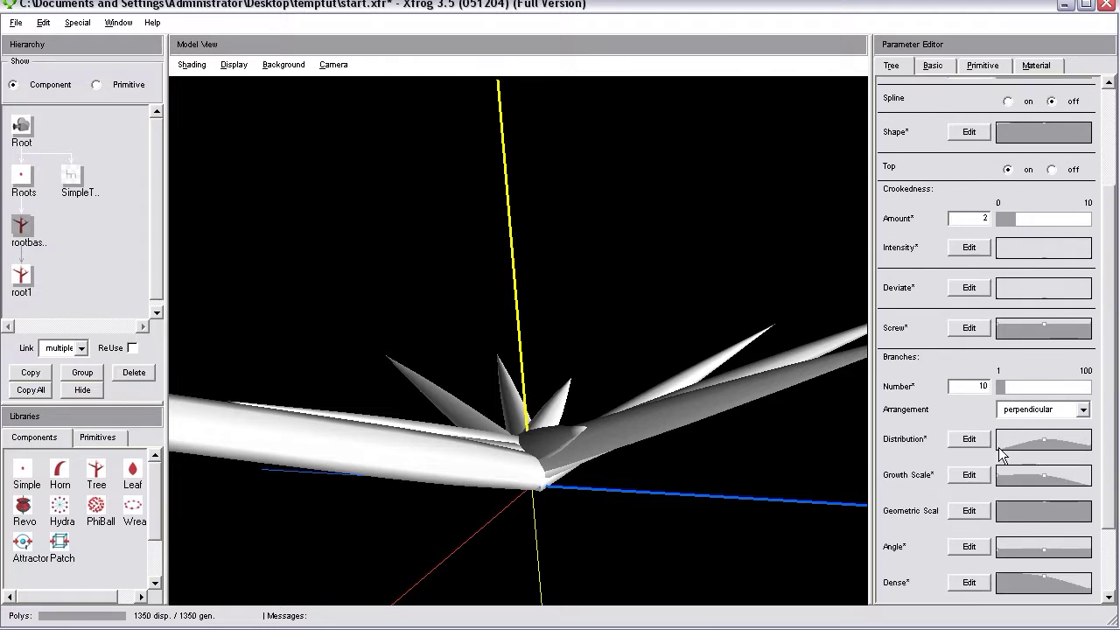
drag(998, 436, 1092, 457)
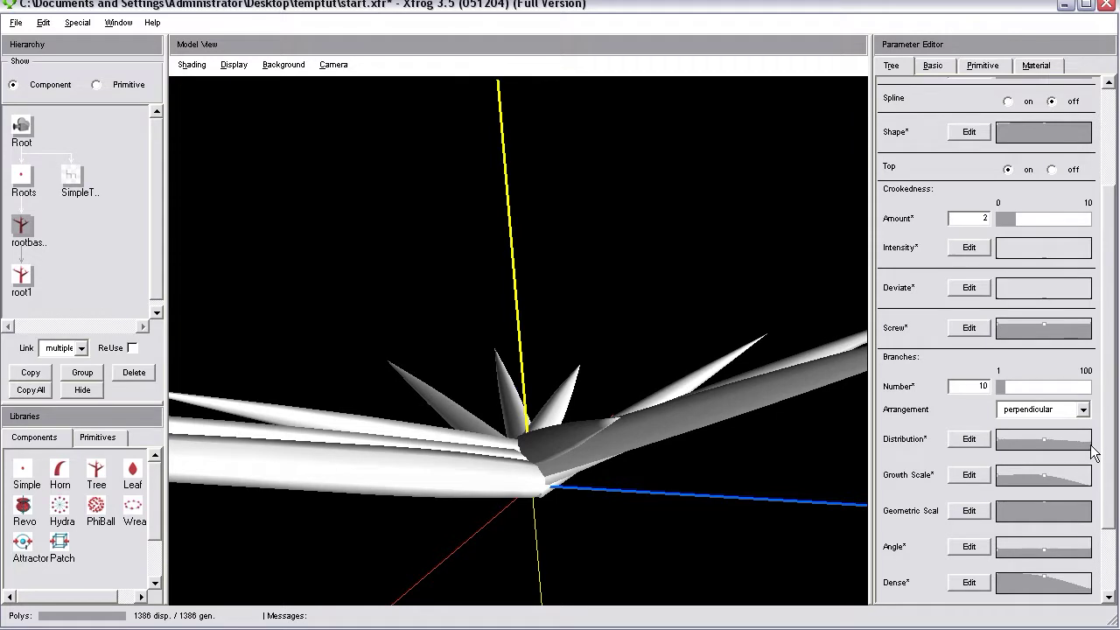
drag(1092, 450, 1093, 438)
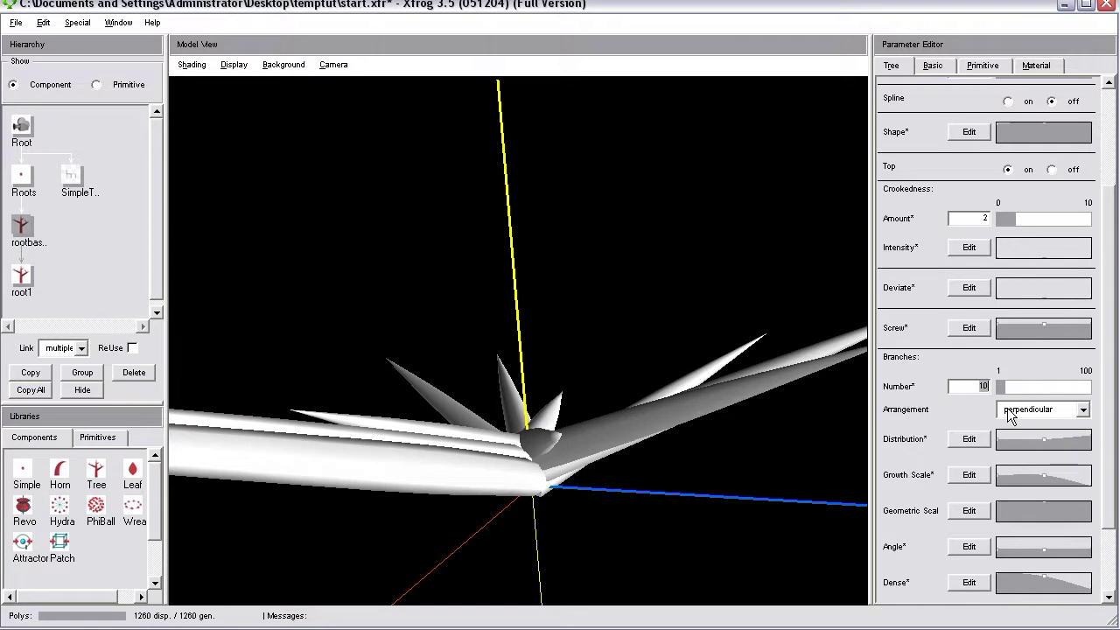
key(Return)
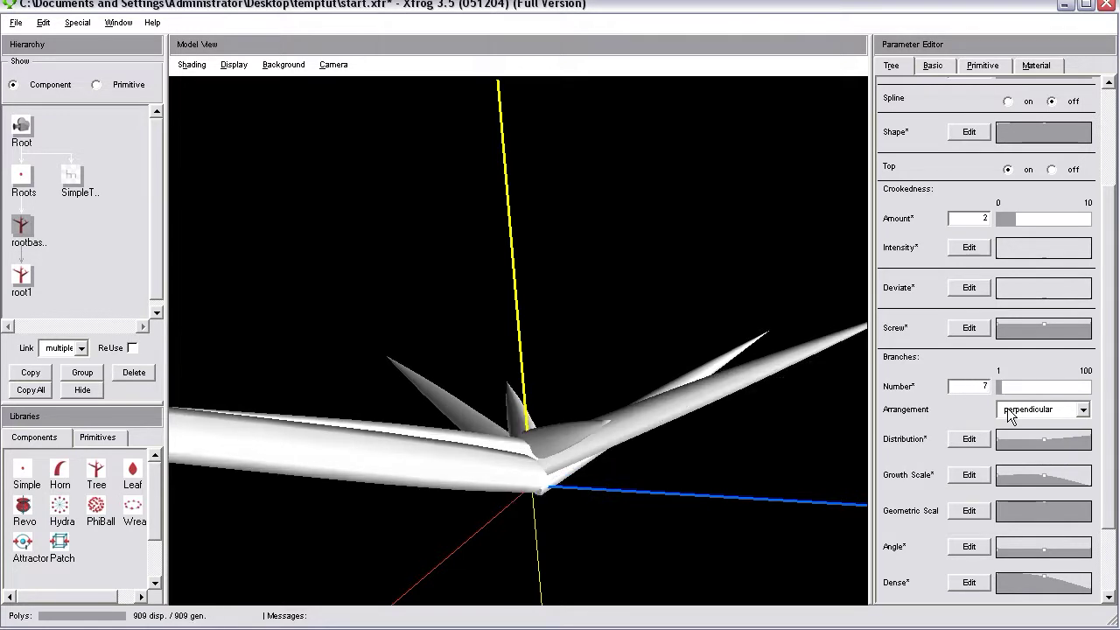
drag(617, 420, 563, 362)
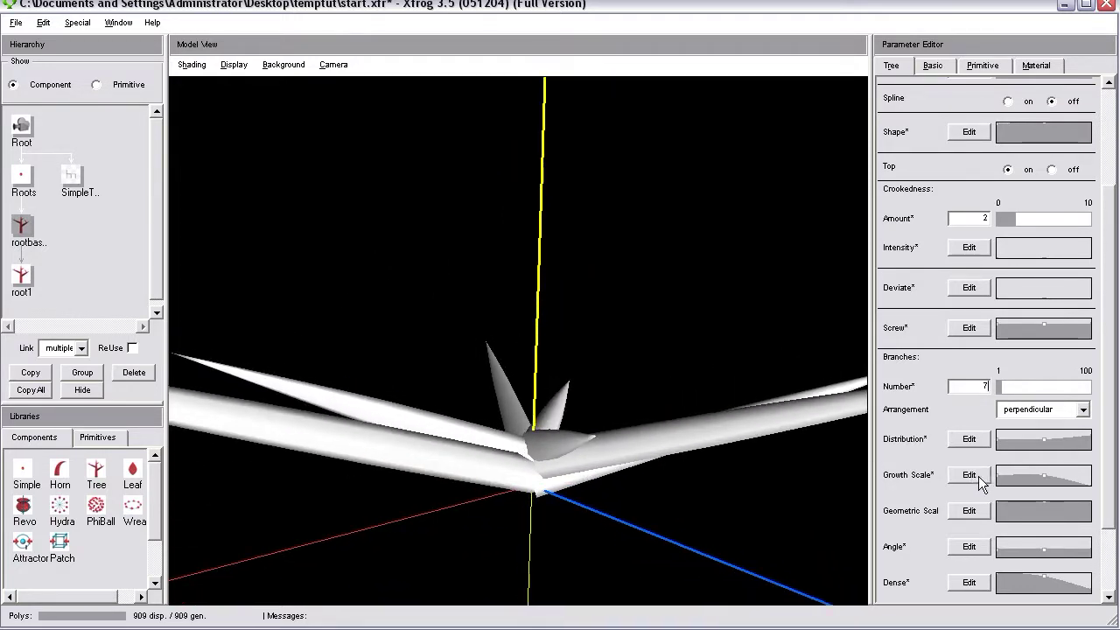
Raise the Angle curve's middle point so the roots tilt downward
scroll(1107, 517, down, 3)
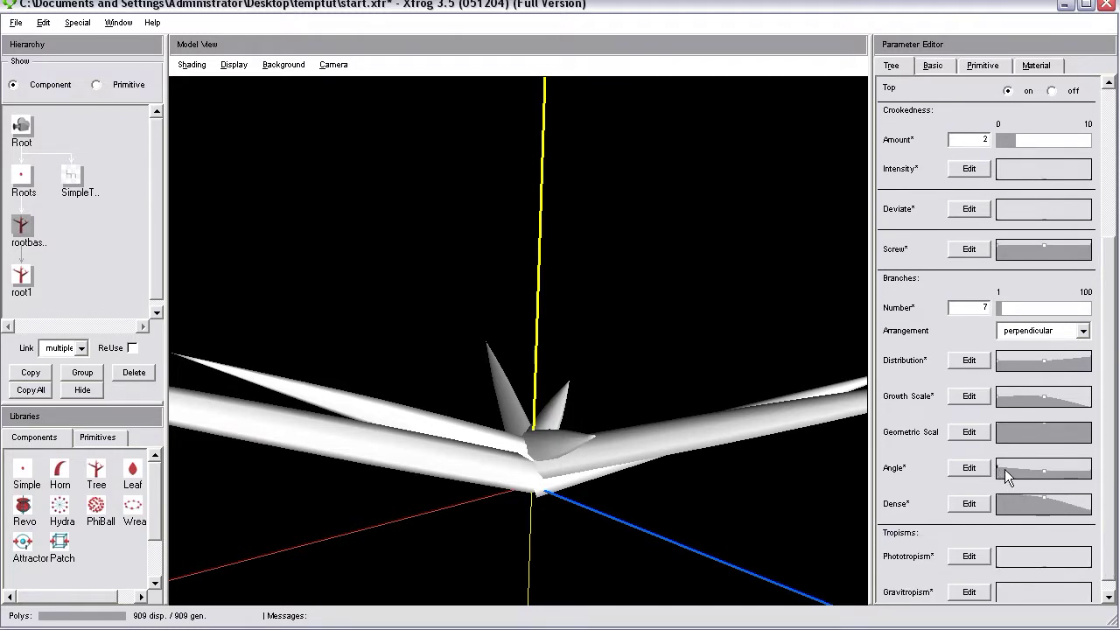
drag(1043, 471, 1041, 462)
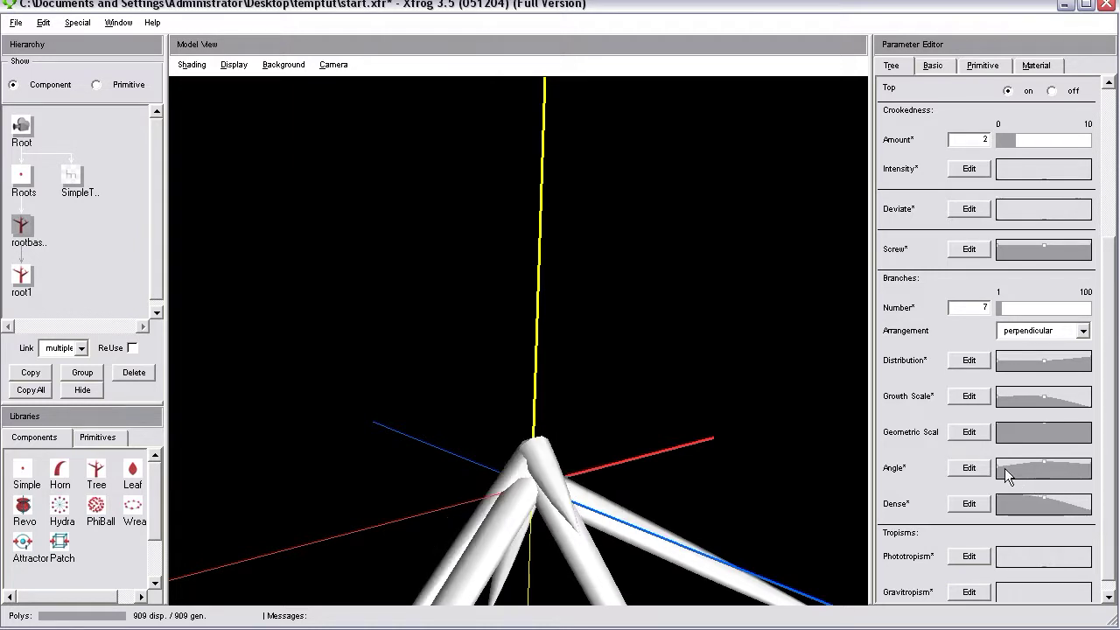
right_drag(698, 478, 523, 455)
drag(523, 455, 533, 401)
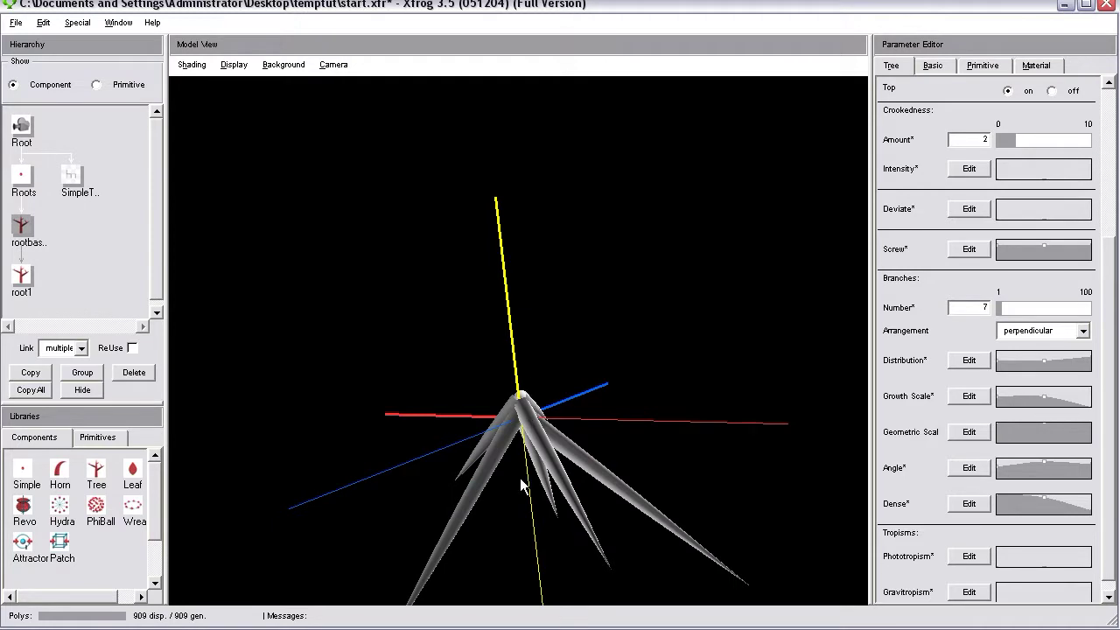
drag(567, 500, 158, 278)
click(70, 180)
Unhide SimpleTree so its trunk stands above the seven-root fan
click(81, 391)
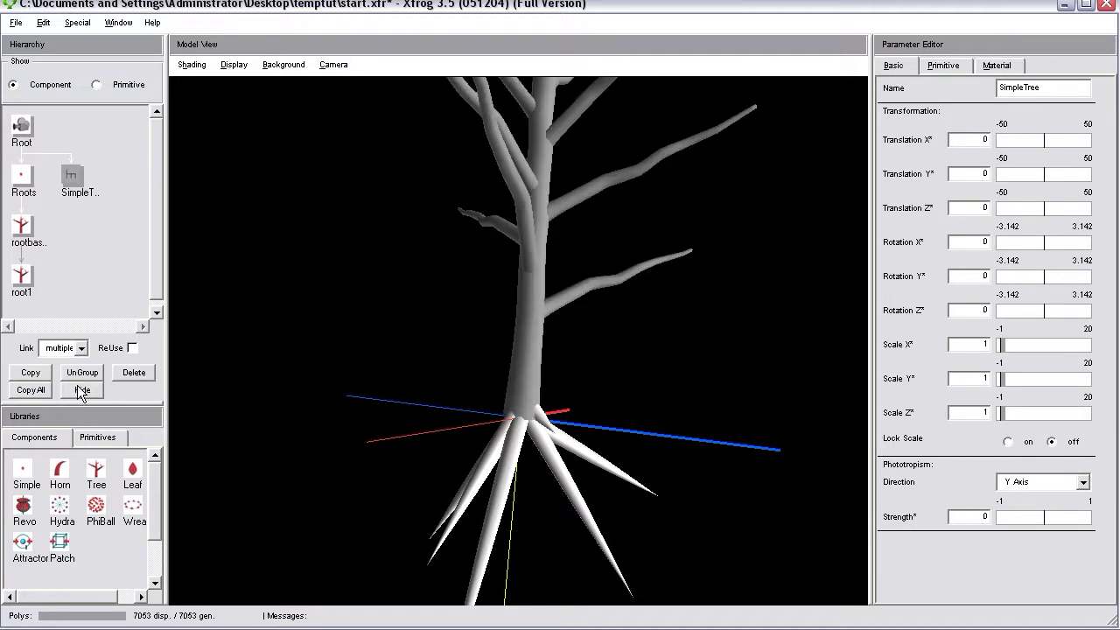
drag(556, 313, 498, 341)
Set rootbase1's Translation Z to 0.7 on the Basic tab
click(22, 225)
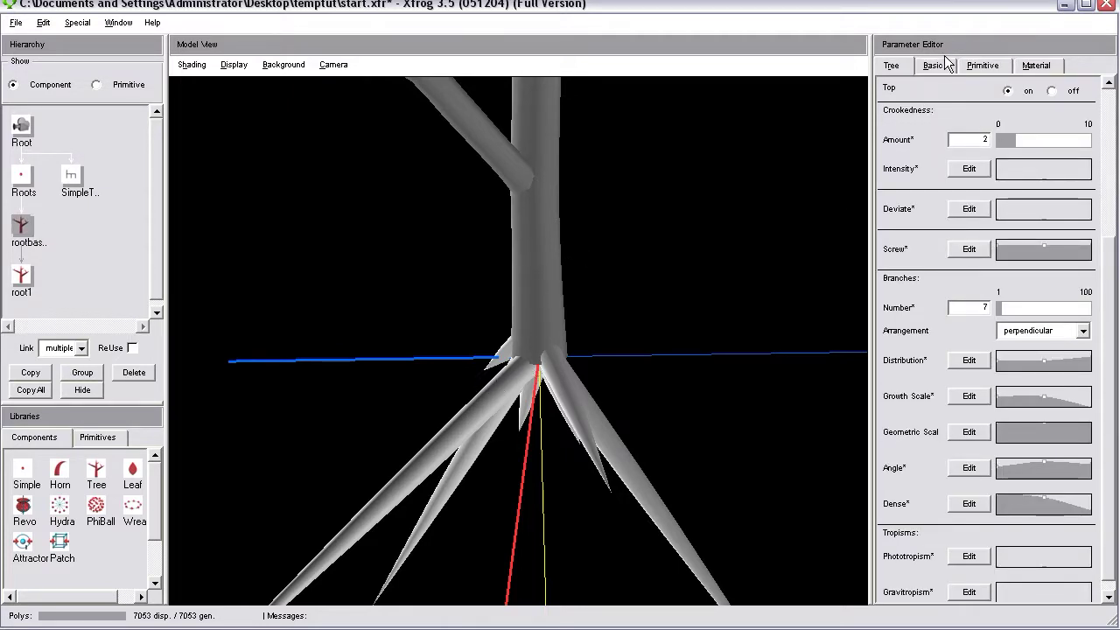
click(940, 68)
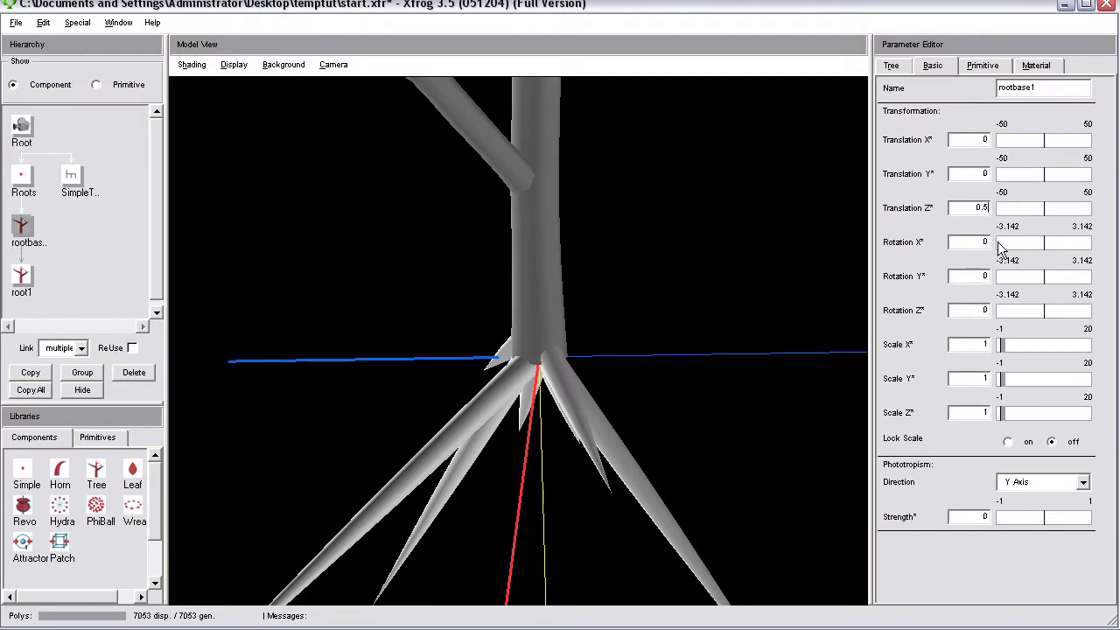
key(Return)
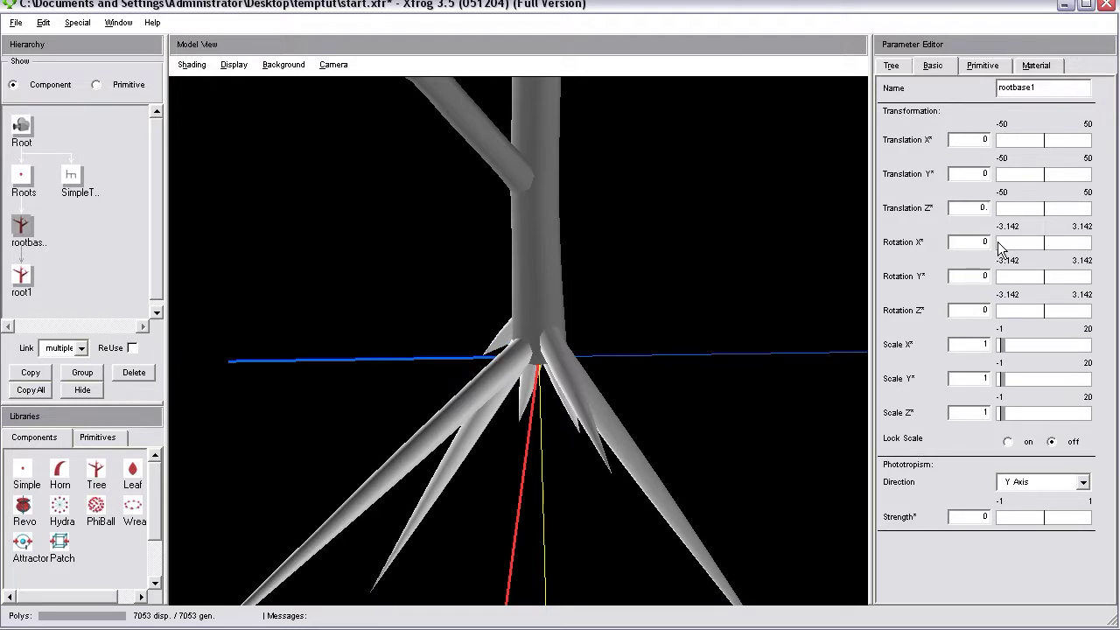
key(Return)
drag(653, 447, 412, 297)
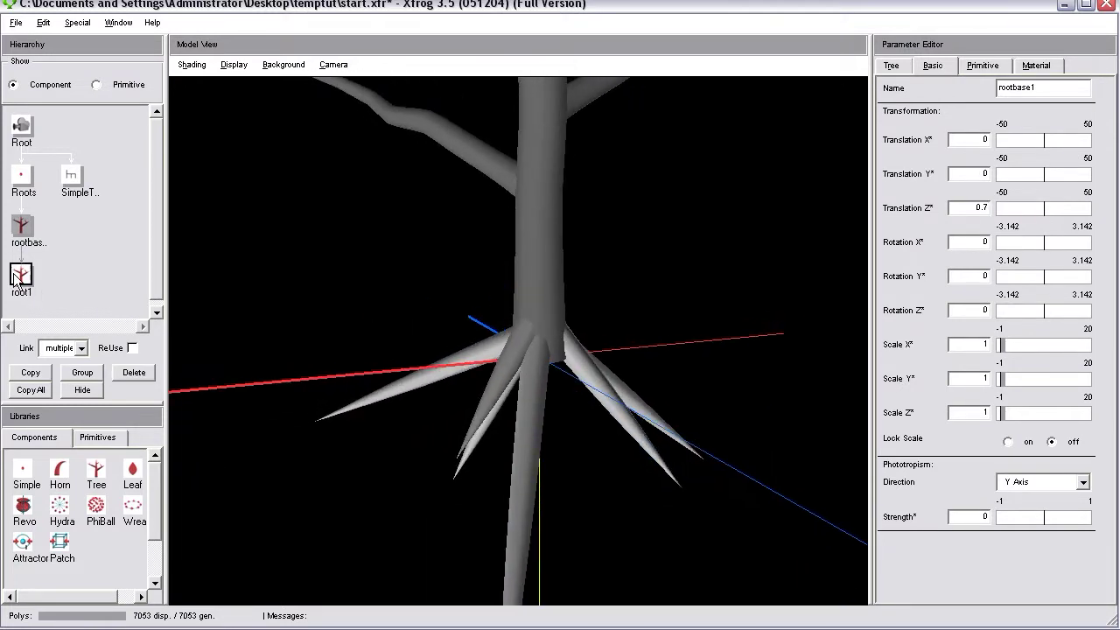
Raise both ends of rootbase1's Growth Scale curve to lengthen the roots
click(891, 65)
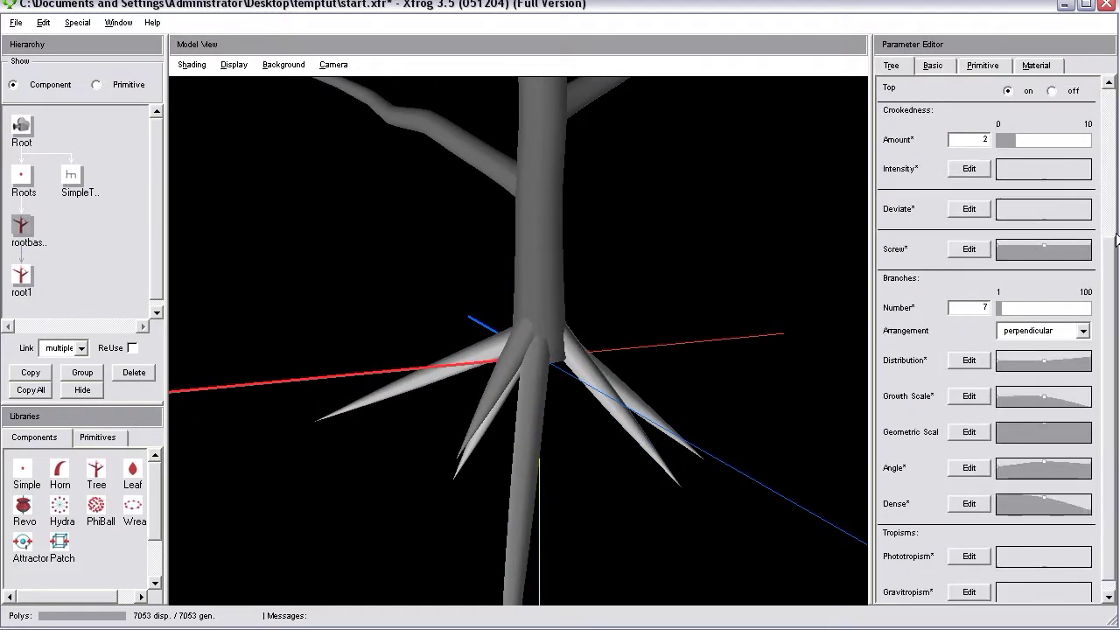
drag(1117, 238, 1111, 84)
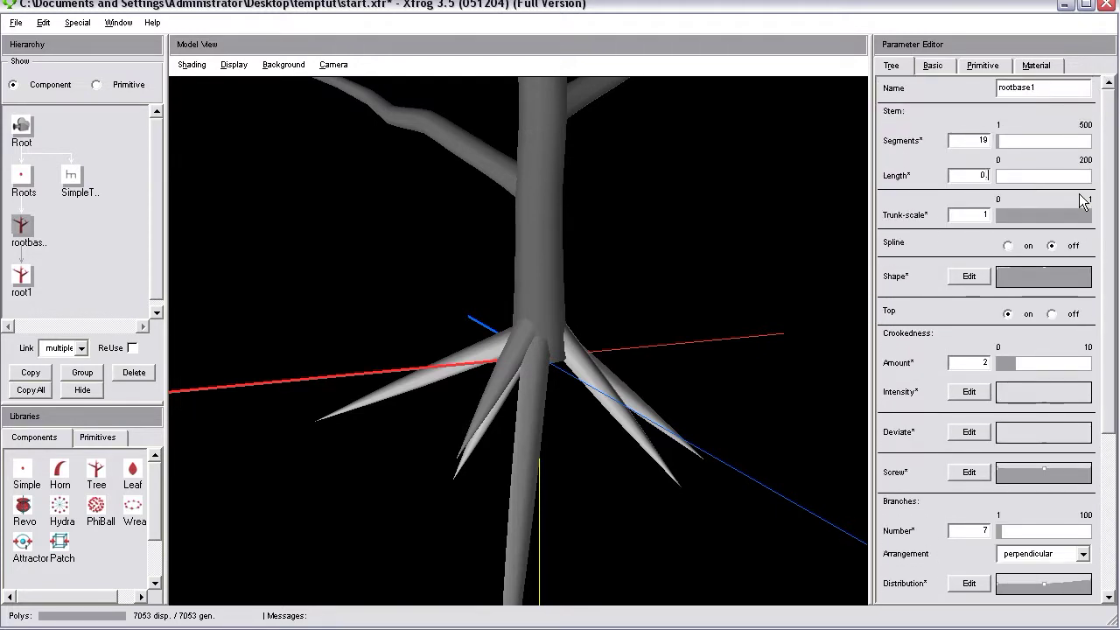
drag(616, 320, 551, 296)
drag(594, 368, 650, 389)
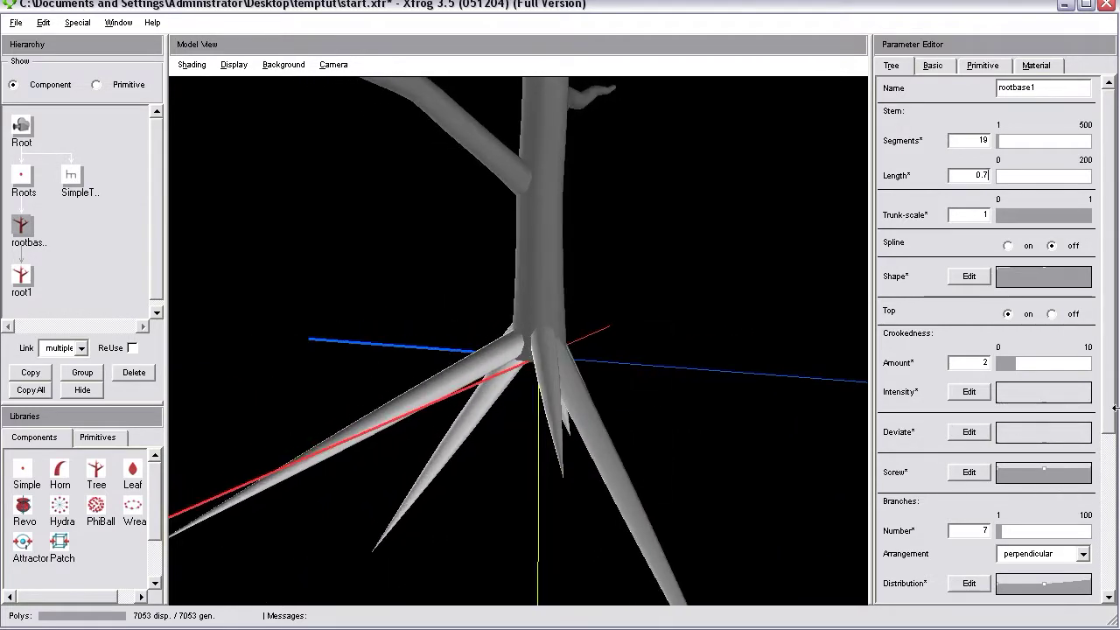
scroll(1096, 585, down, 5)
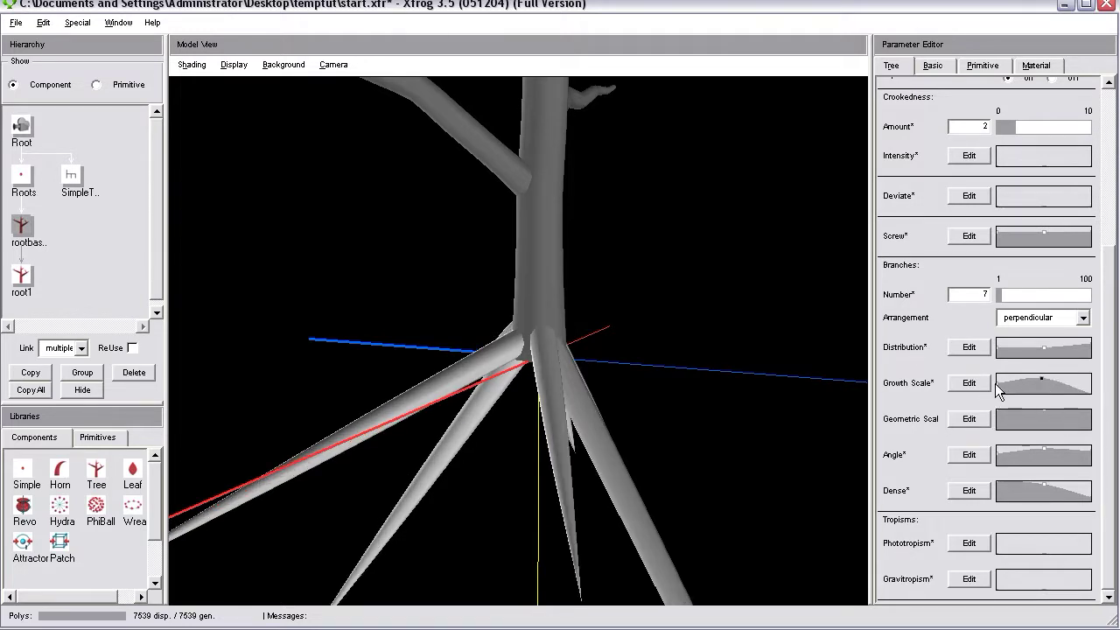
drag(996, 384, 996, 375)
drag(1096, 404, 1094, 391)
mouse_move(560, 371)
mouse_down()
mouse_move(514, 373)
mouse_move(713, 398)
mouse_move(637, 185)
mouse_move(579, 367)
mouse_move(414, 434)
mouse_move(554, 544)
mouse_move(525, 376)
mouse_move(667, 320)
mouse_move(528, 429)
mouse_move(543, 383)
mouse_up()
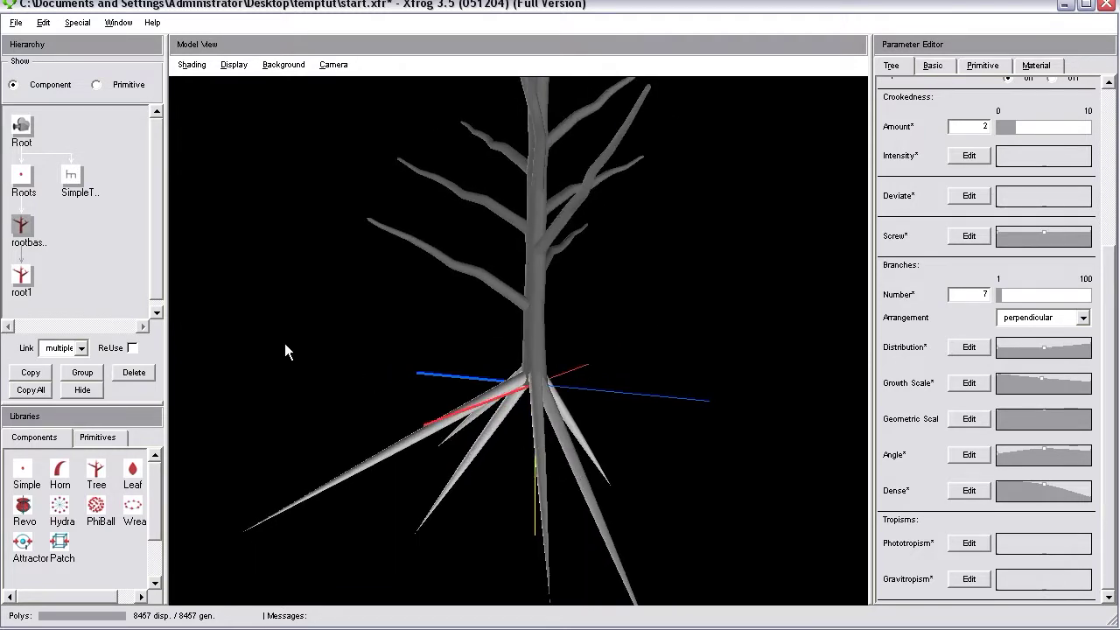
Change root1's stem Length from 10 to 5
click(28, 276)
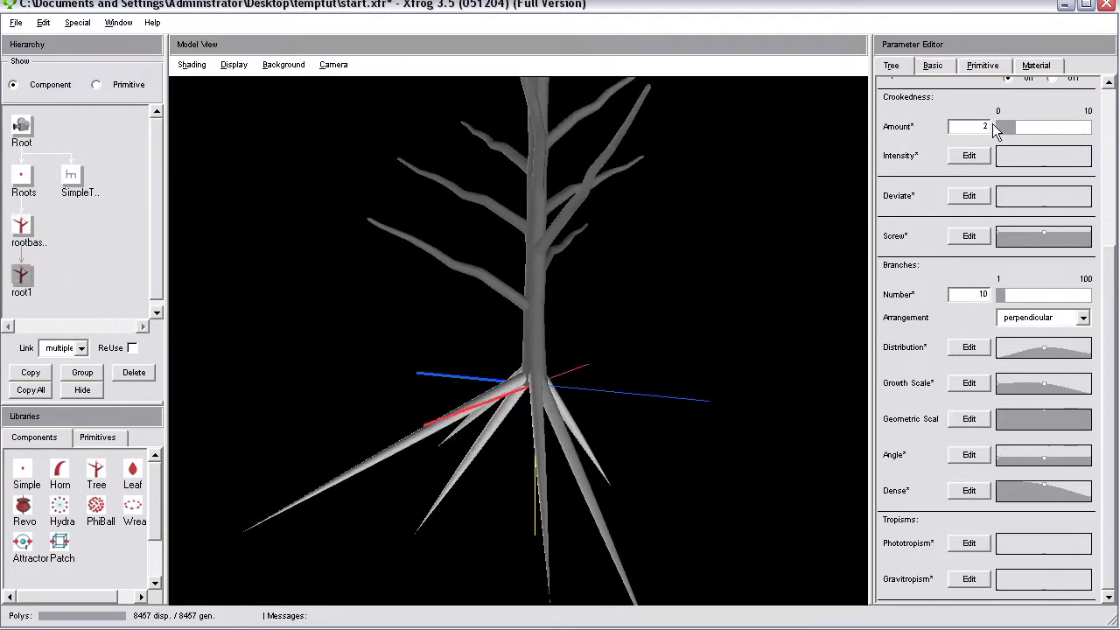
scroll(1085, 175, up, 5)
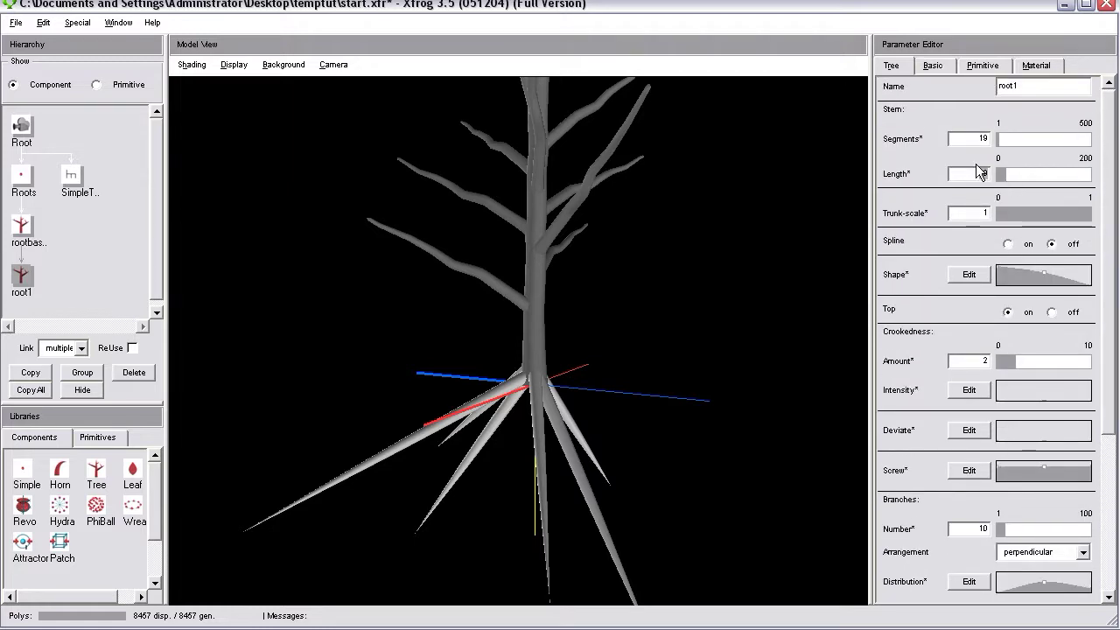
drag(980, 172, 980, 173)
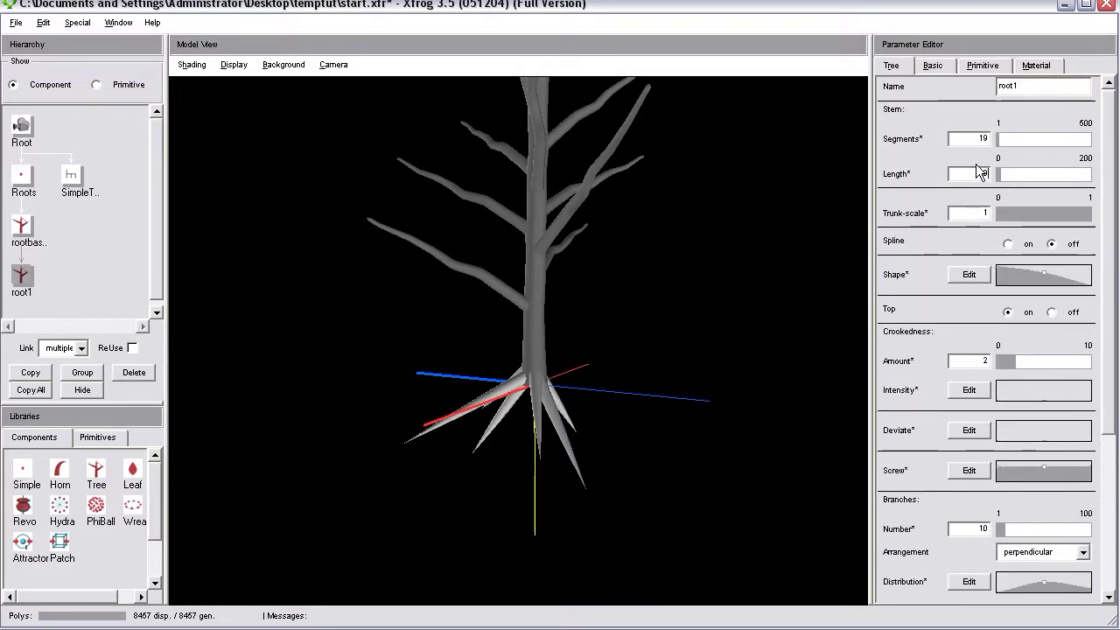
drag(799, 274, 534, 254)
right_drag(534, 254, 621, 488)
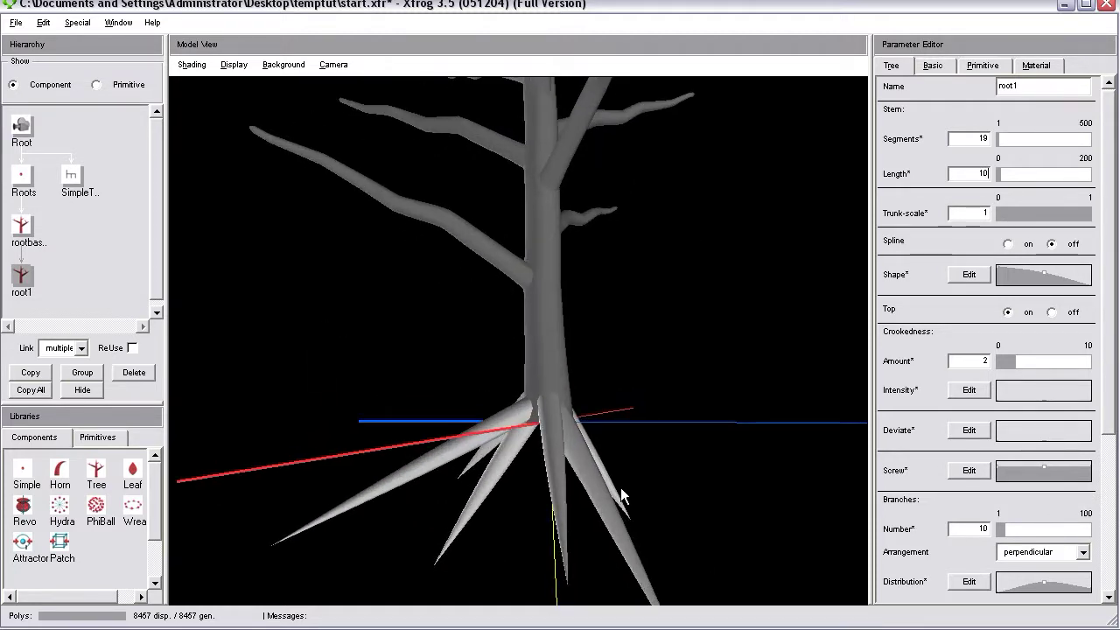
double_click(959, 172)
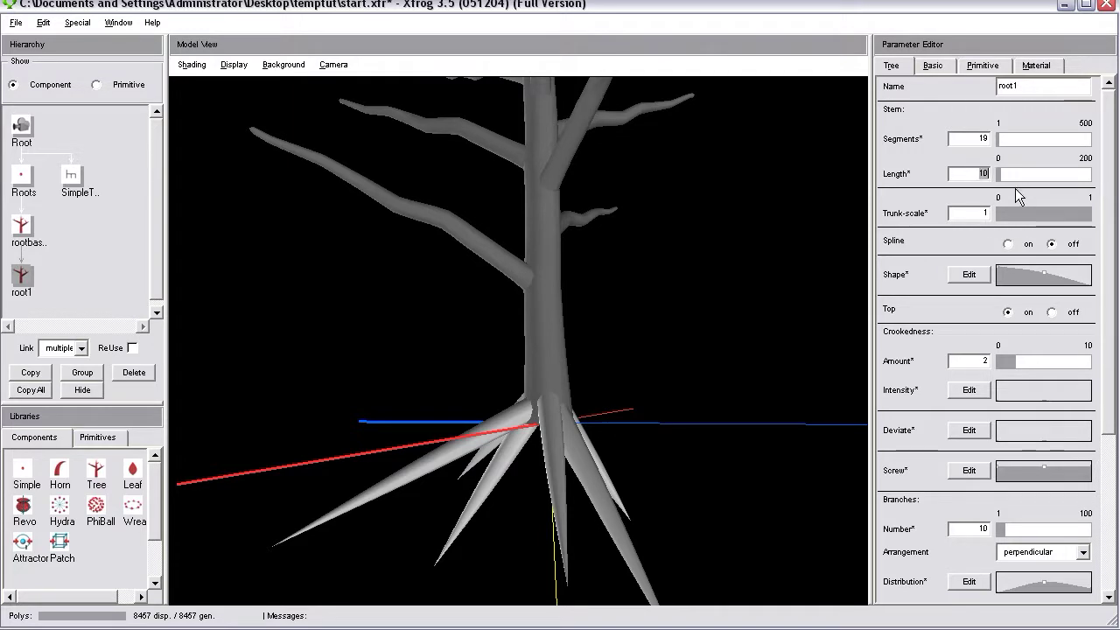
key(Return)
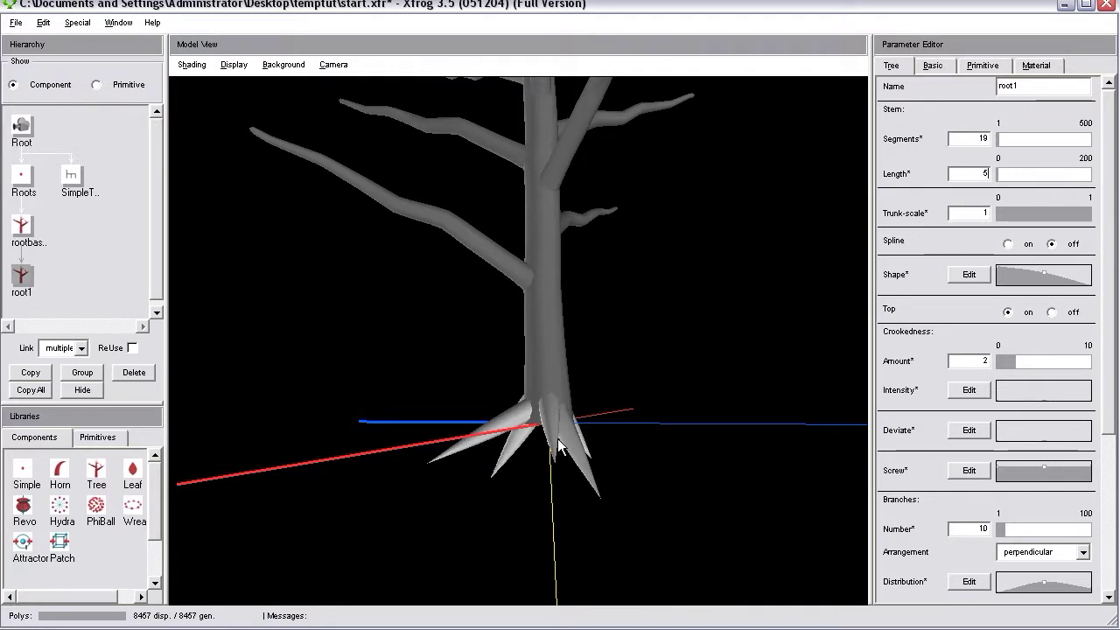
drag(542, 400, 498, 352)
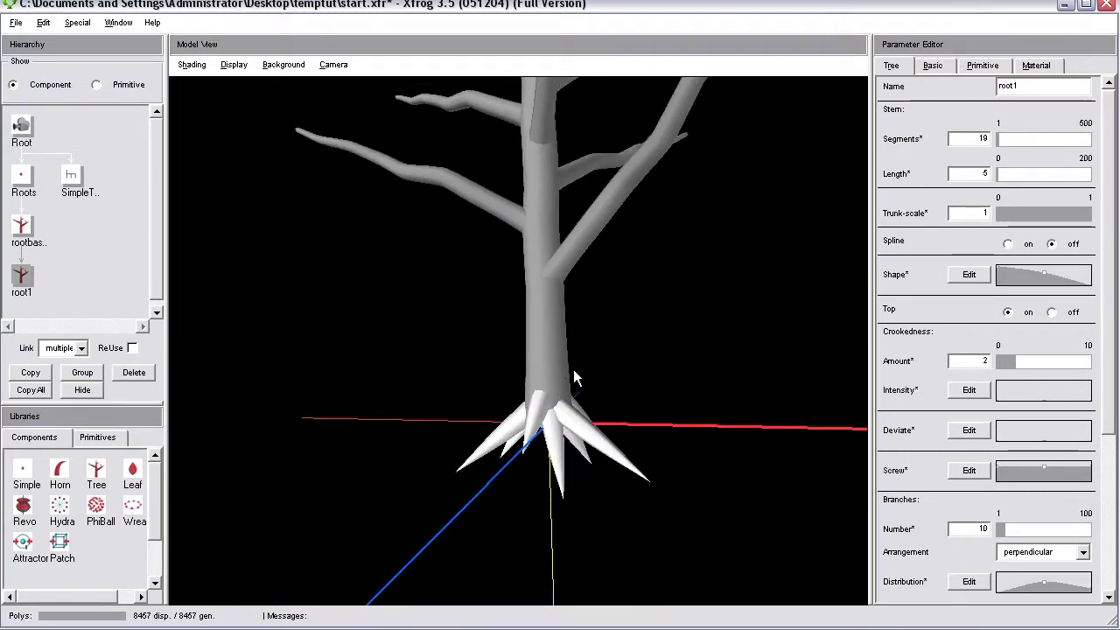
drag(622, 470, 346, 359)
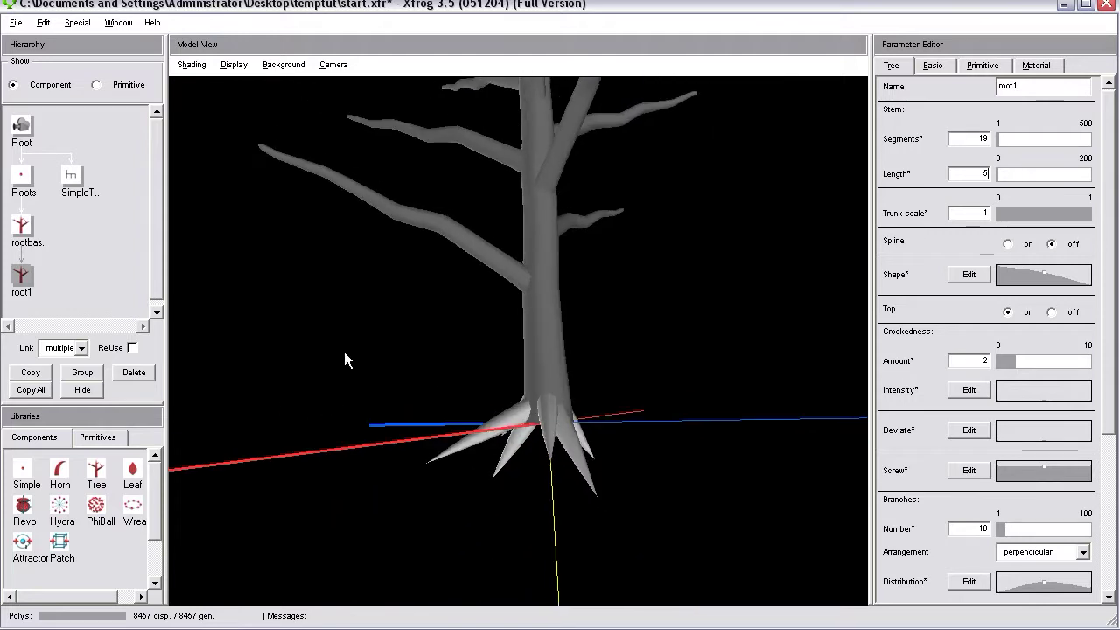
Edit root1's Shape curve, raising its right end to thicken the roots
click(971, 275)
drag(554, 106, 907, 68)
drag(922, 210, 796, 177)
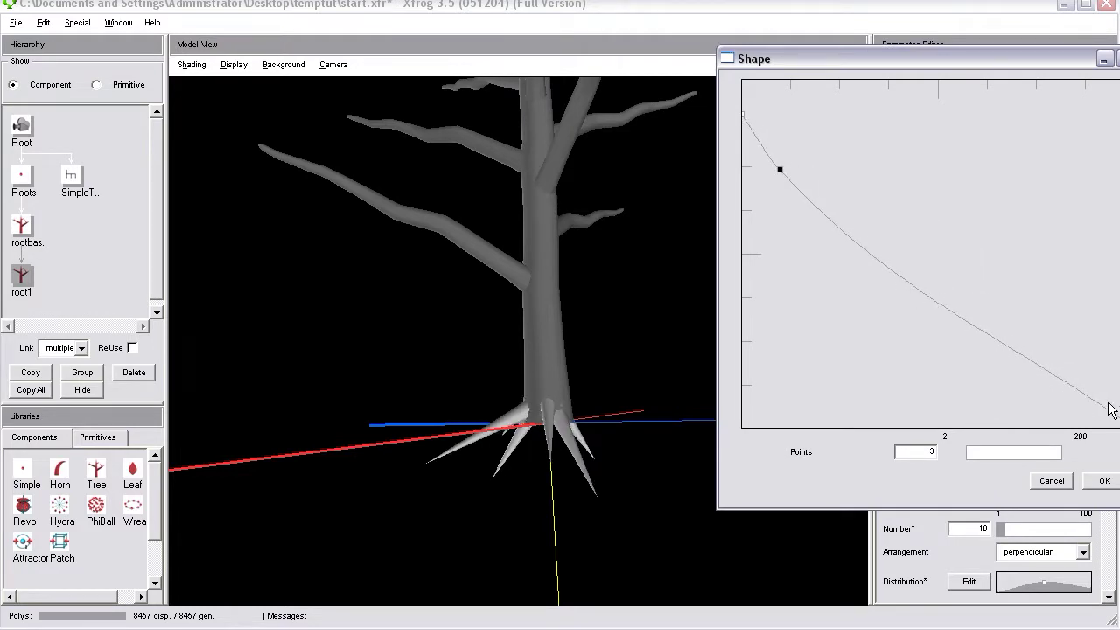
drag(1117, 410, 1119, 325)
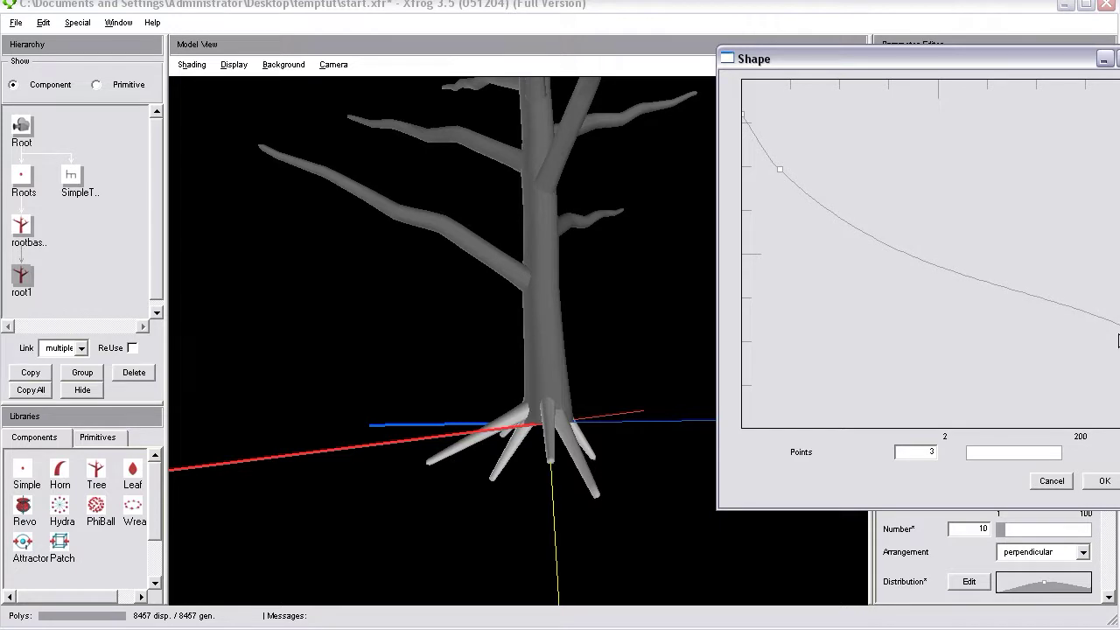
click(1104, 480)
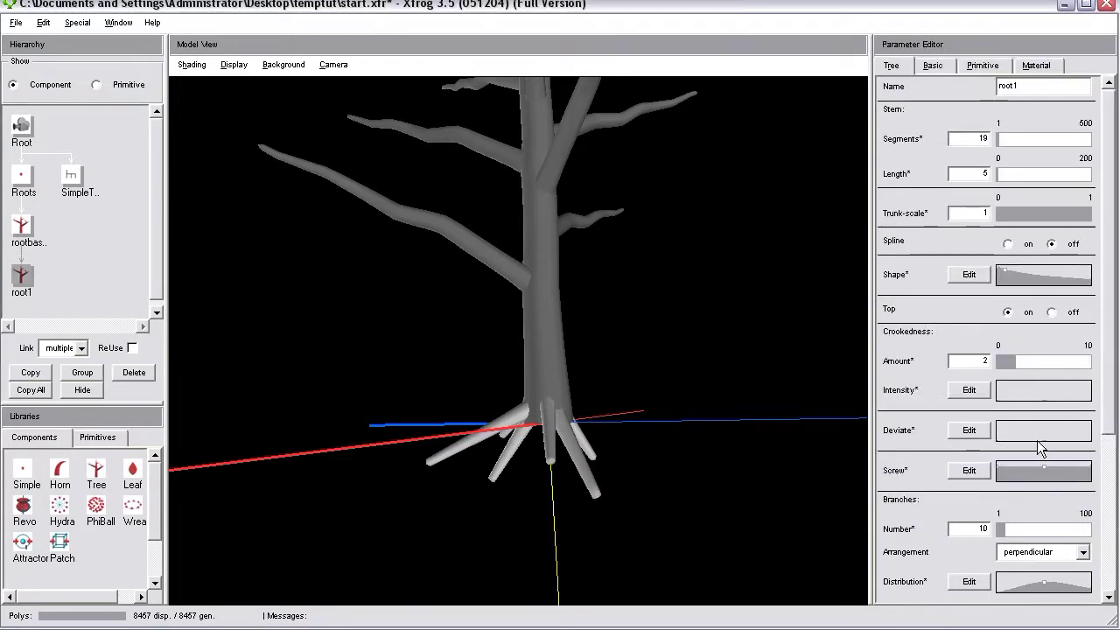
Bulge root1's Deviation curve upward so the roots bend outward
click(971, 432)
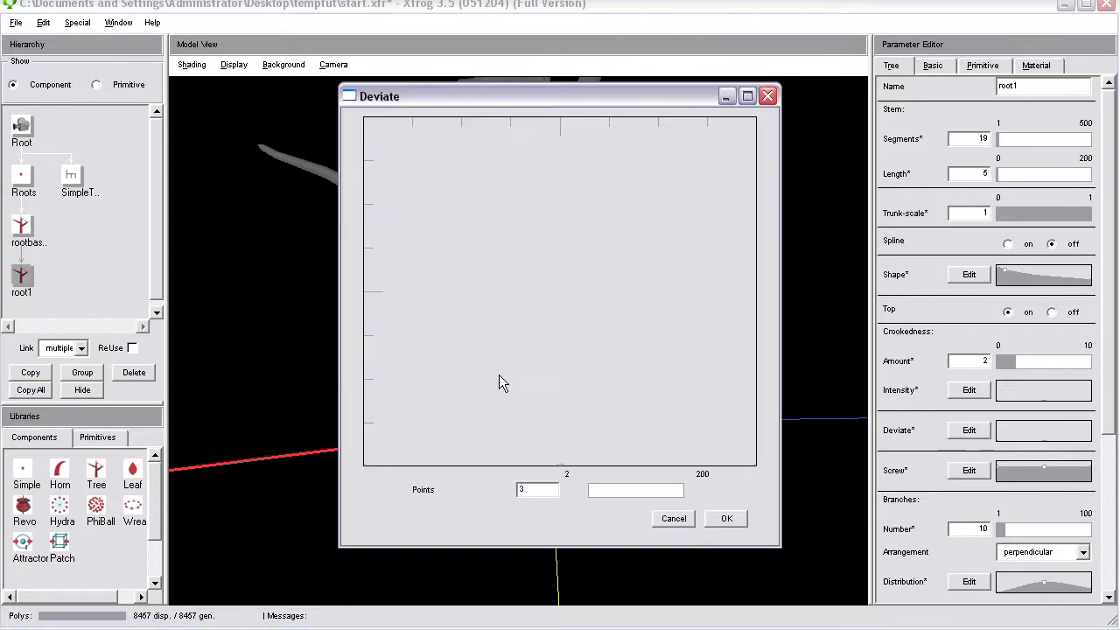
drag(465, 95, 777, 96)
drag(676, 459, 680, 391)
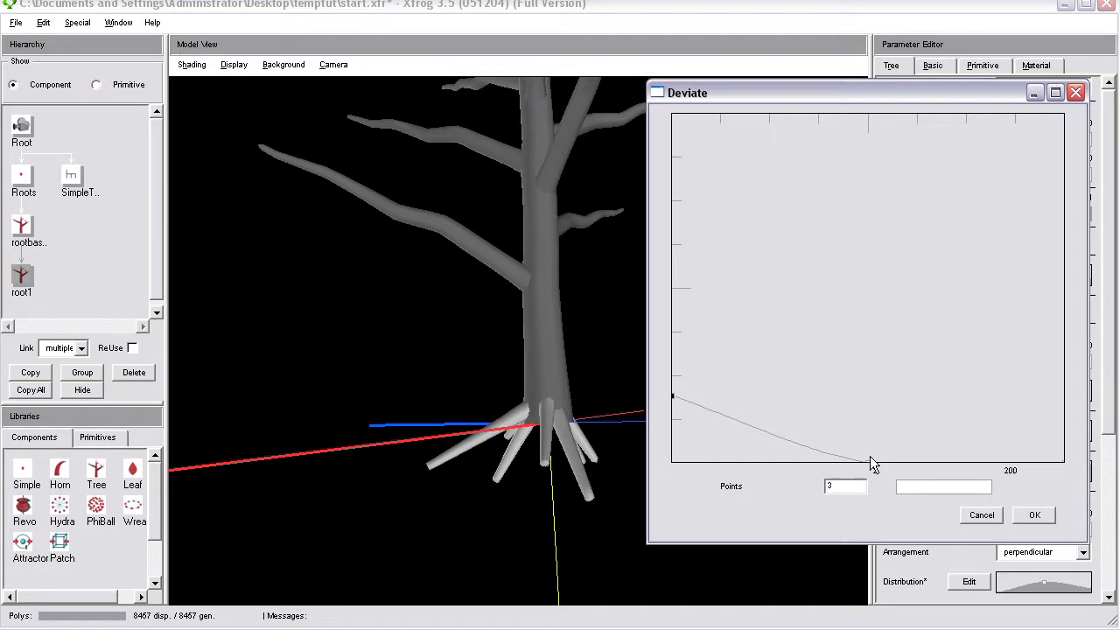
drag(869, 457, 870, 374)
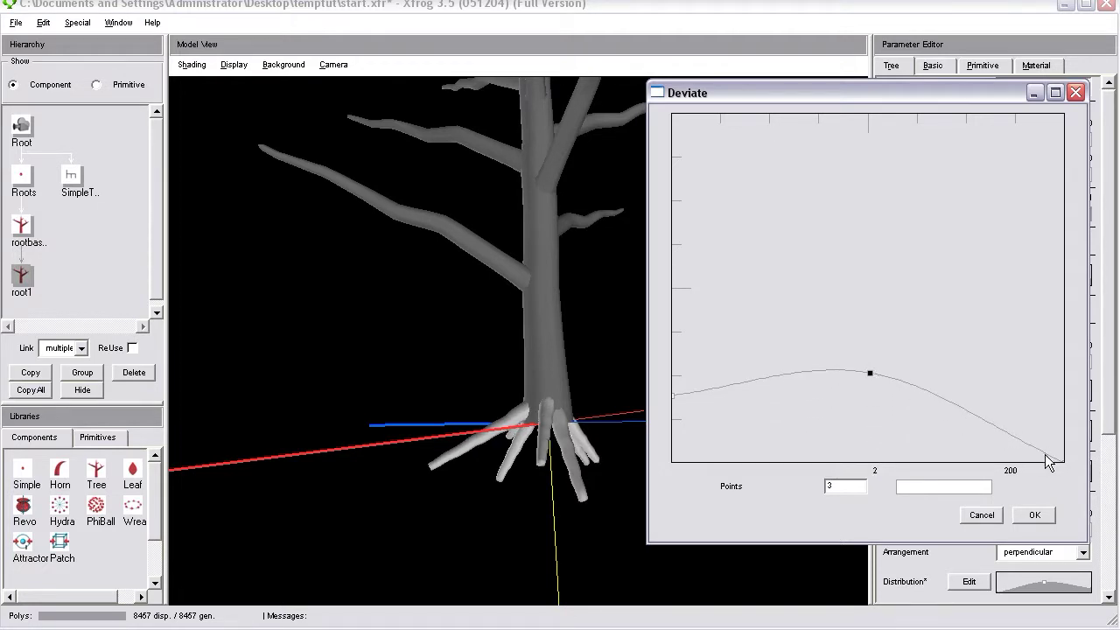
drag(1050, 464, 1049, 402)
drag(875, 378, 862, 360)
click(687, 399)
click(1033, 516)
drag(639, 428, 756, 344)
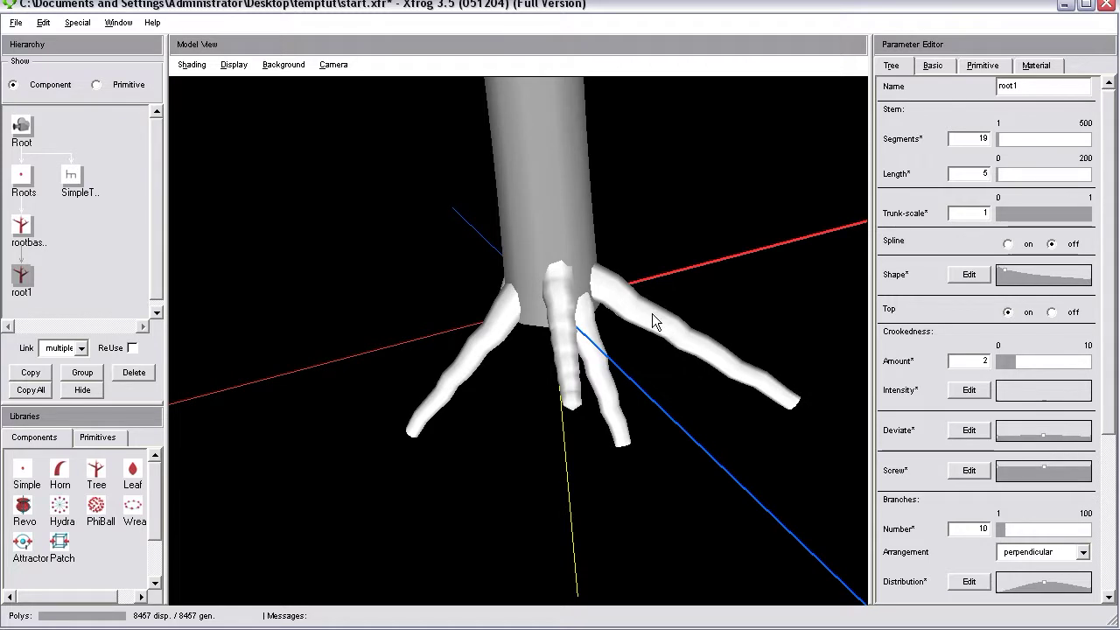
Change root1's Branches Number from 10 to 5, then orbit to check the five roots
drag(700, 391, 623, 368)
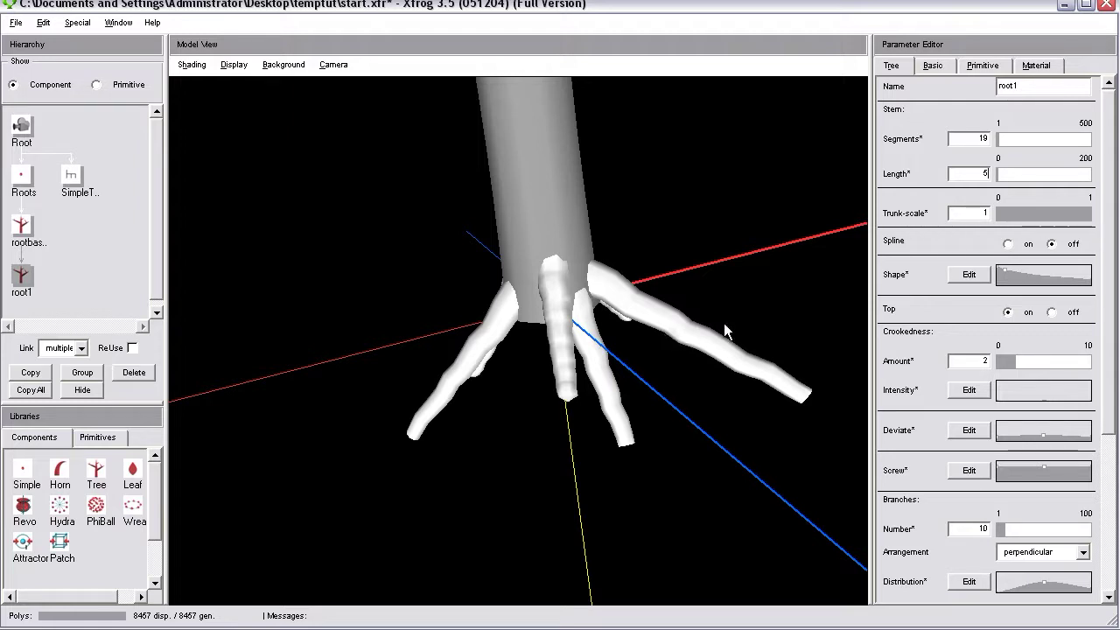
drag(723, 405, 452, 250)
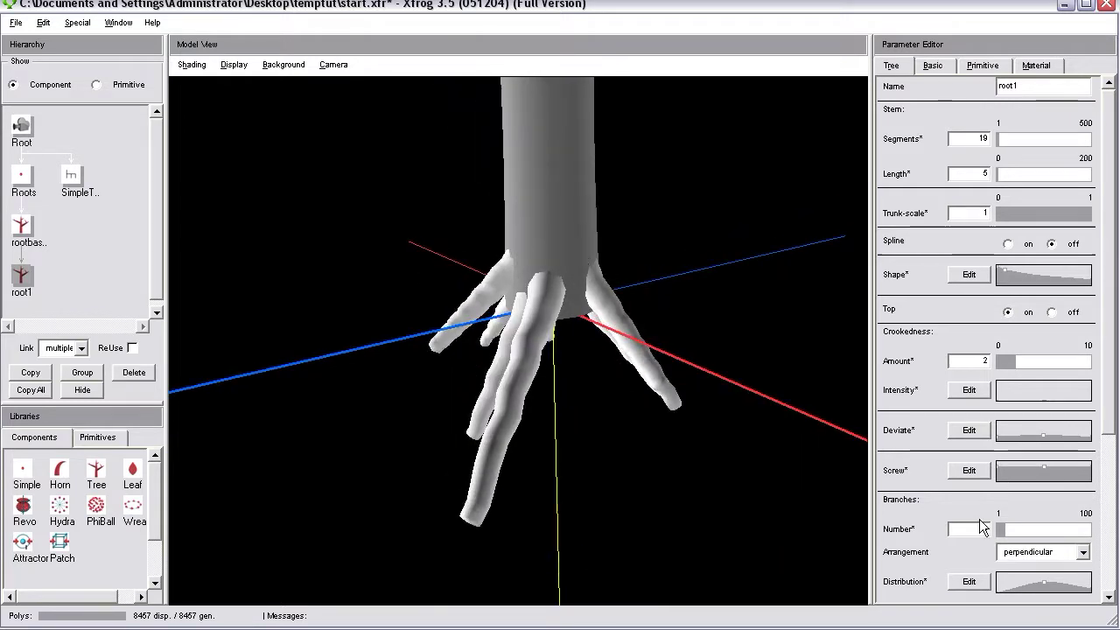
drag(960, 529, 1098, 549)
drag(822, 518, 518, 343)
drag(412, 369, 717, 250)
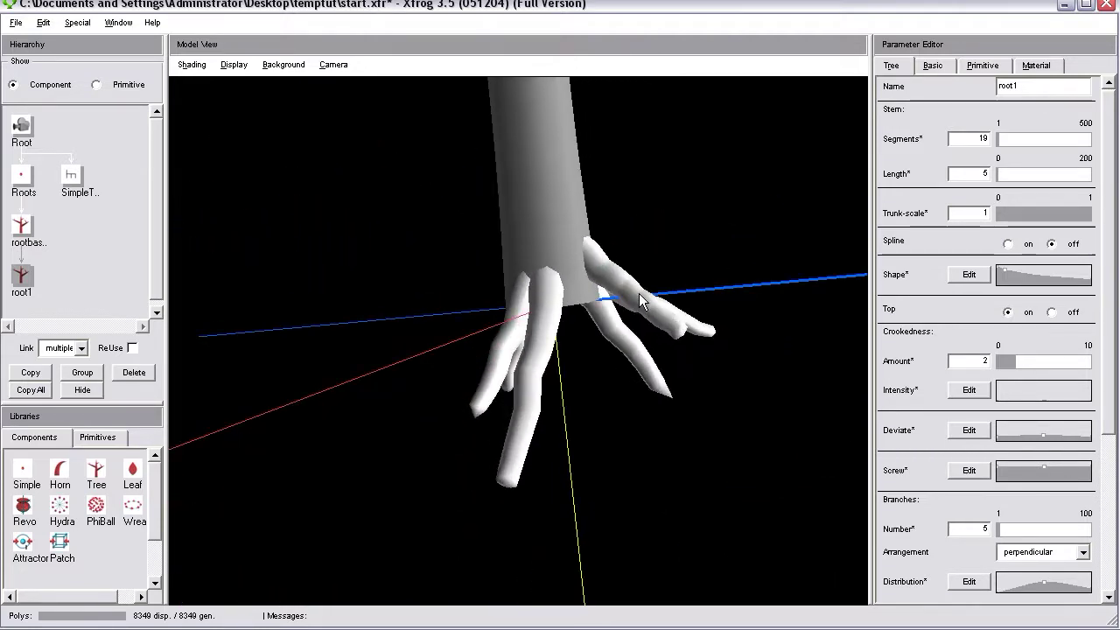
drag(642, 297, 378, 401)
drag(553, 366, 525, 359)
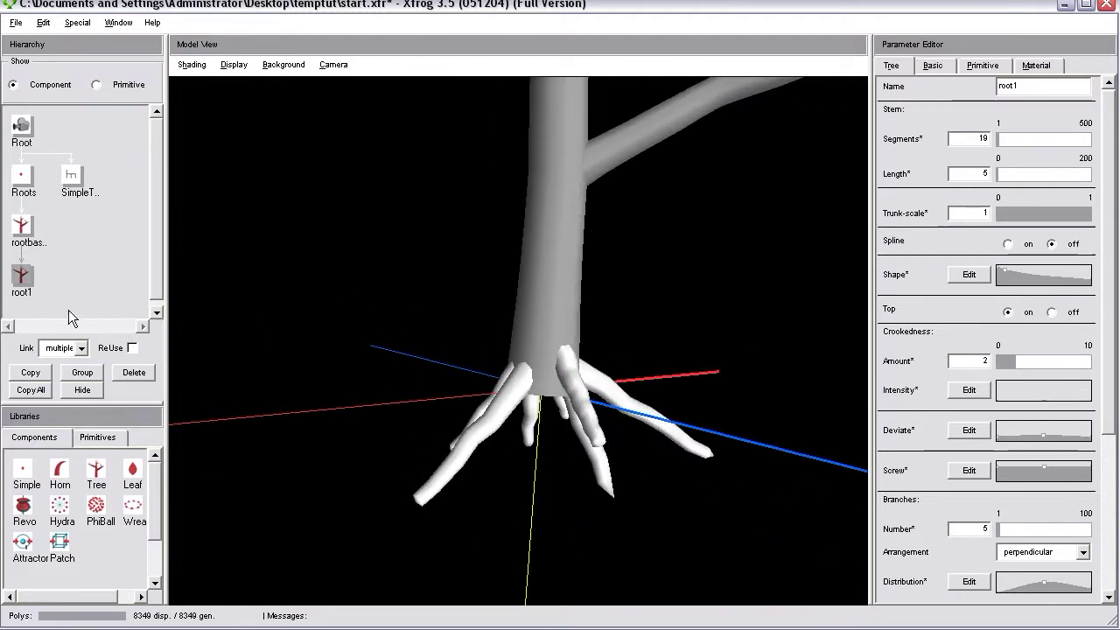
Set root1's Scale to 2 on X, Y and Z with Lock Scale on
click(21, 276)
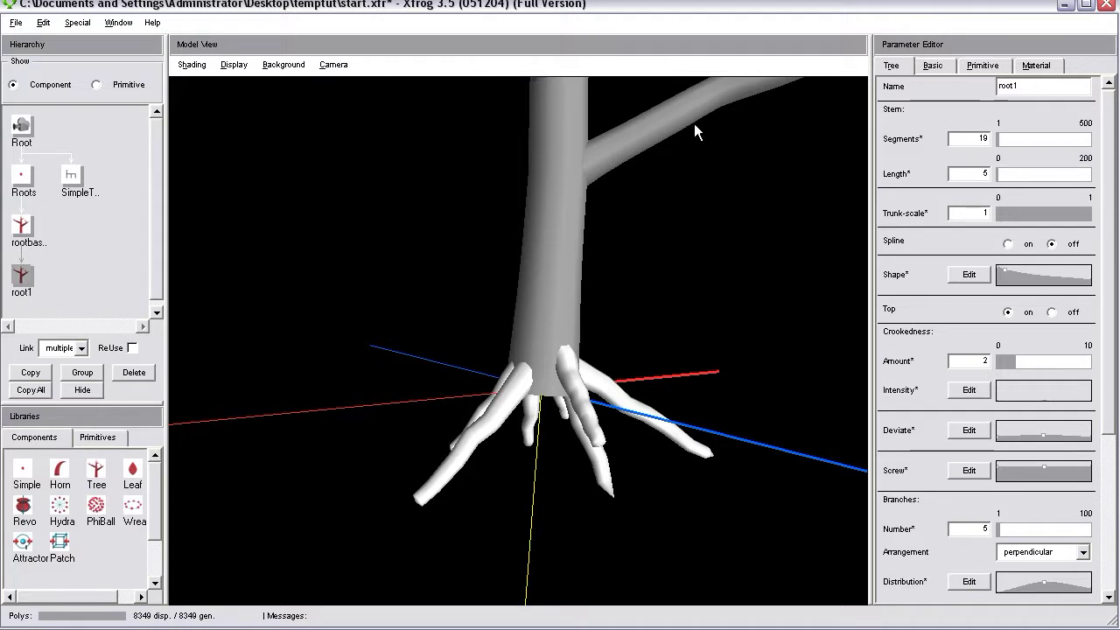
click(986, 66)
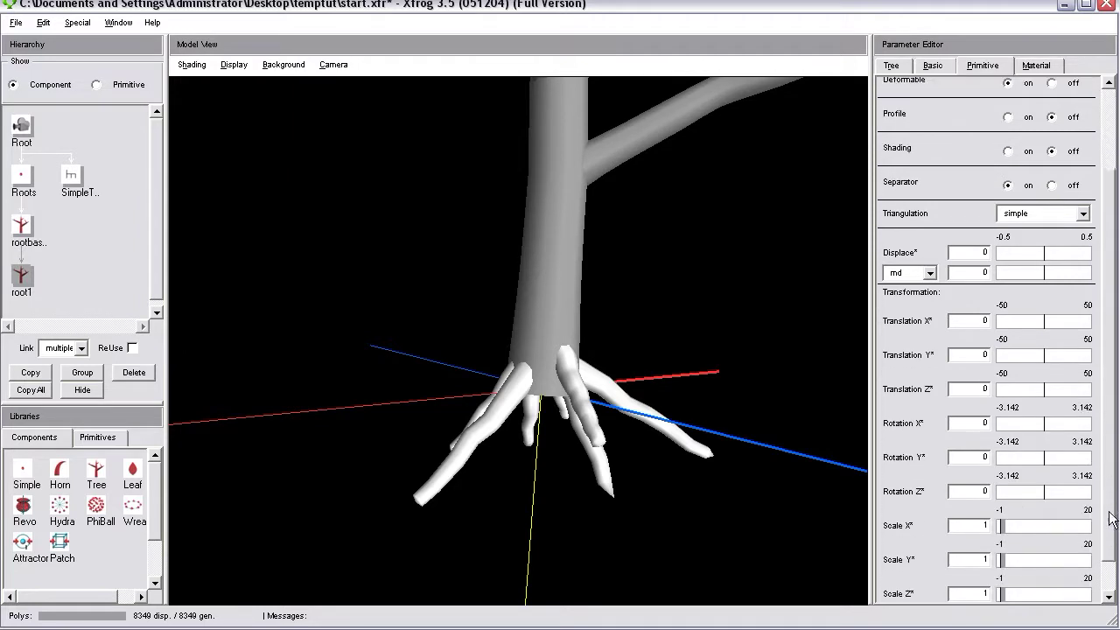
scroll(1113, 549, down, 1)
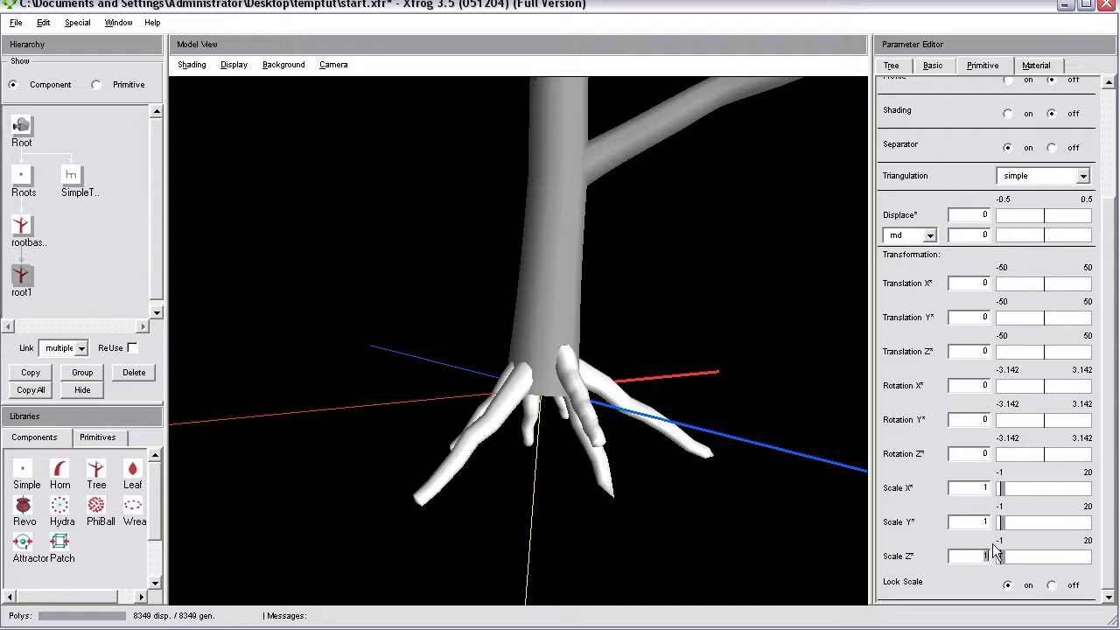
text(2)
drag(700, 451, 547, 363)
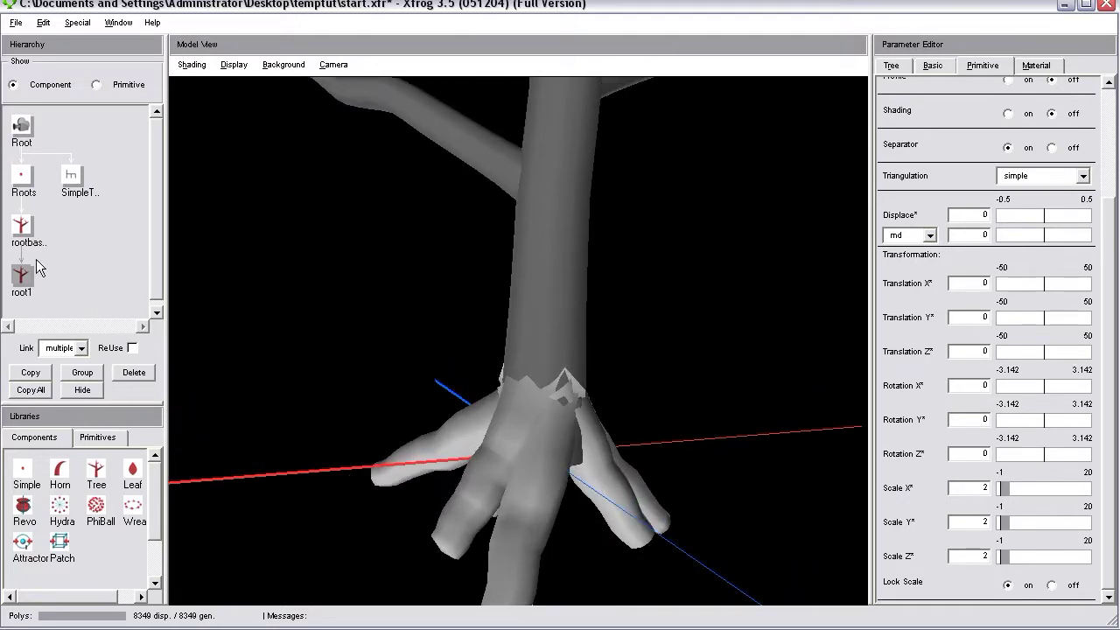
click(894, 63)
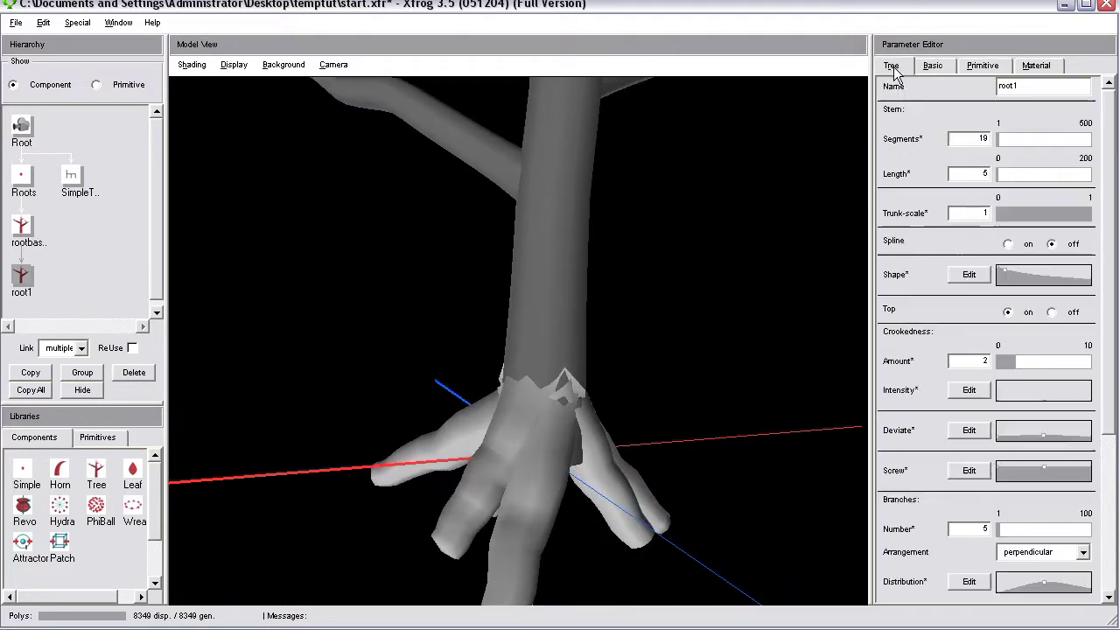
Open root1's Shape curve editor and raise the curve's middle and peak points
click(969, 275)
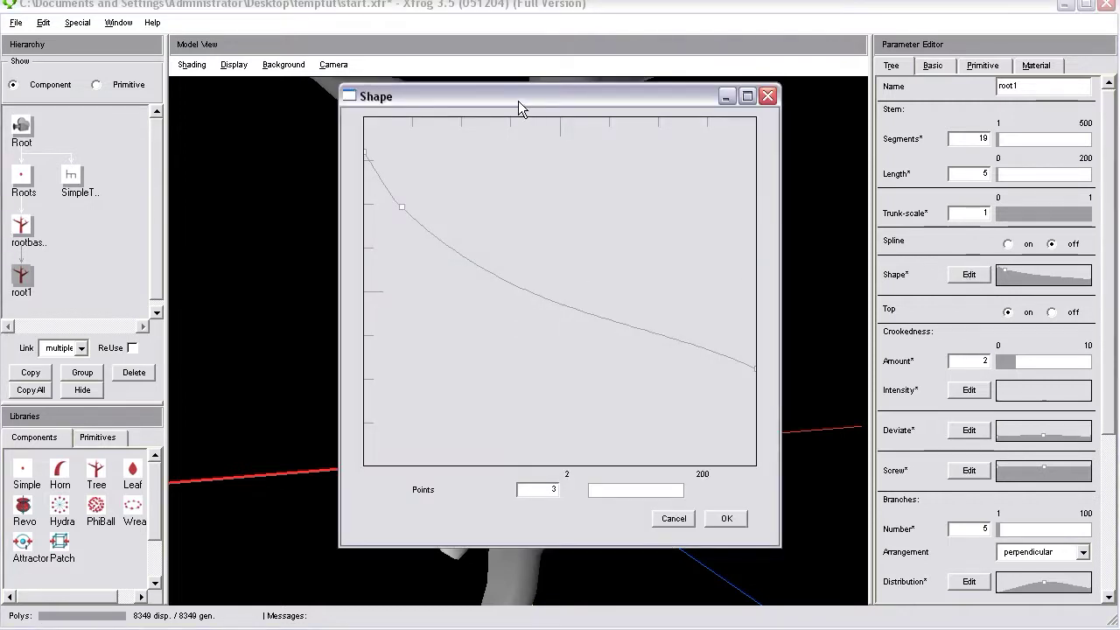
drag(518, 99, 848, 96)
click(509, 240)
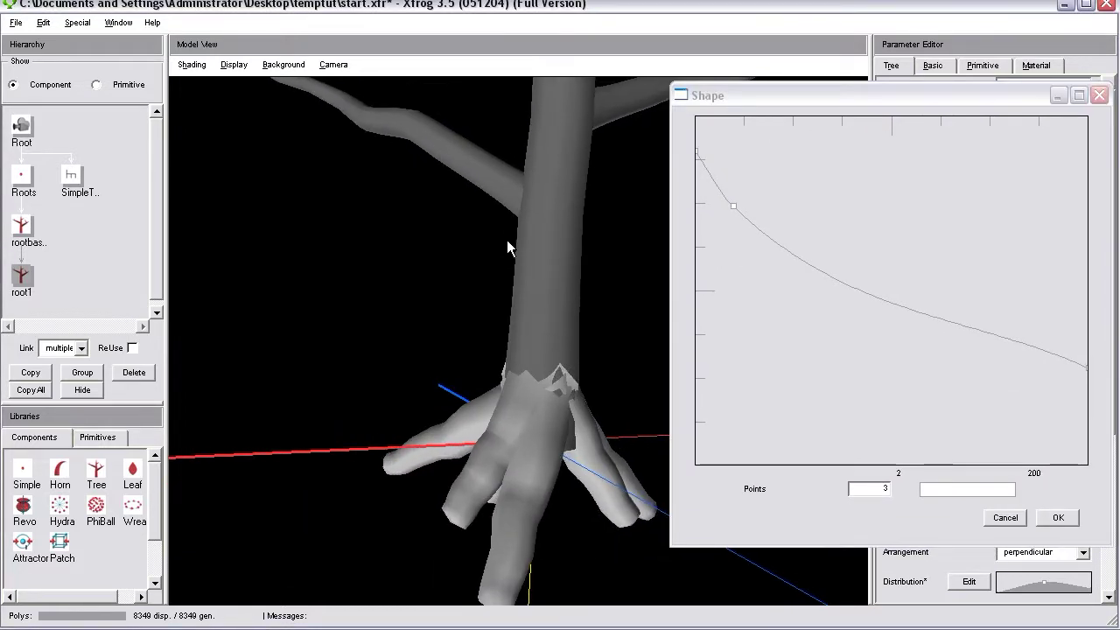
drag(734, 205, 700, 189)
drag(512, 321, 420, 468)
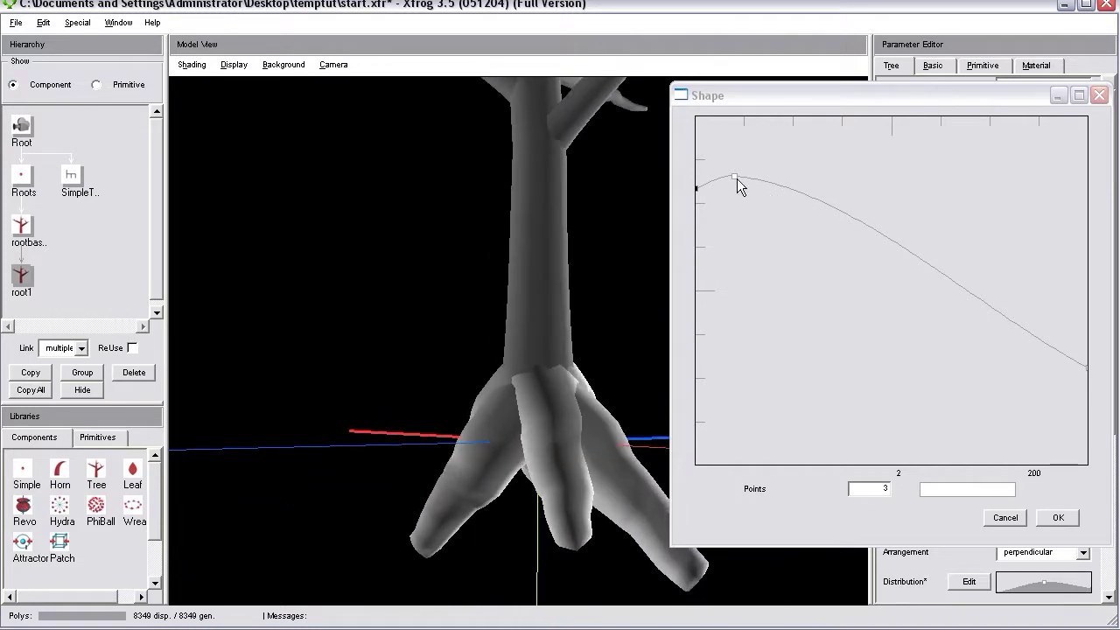
drag(737, 178, 732, 184)
Add a fourth Shape curve point, pull it down for a steep taper, and confirm
click(810, 219)
drag(810, 220, 785, 250)
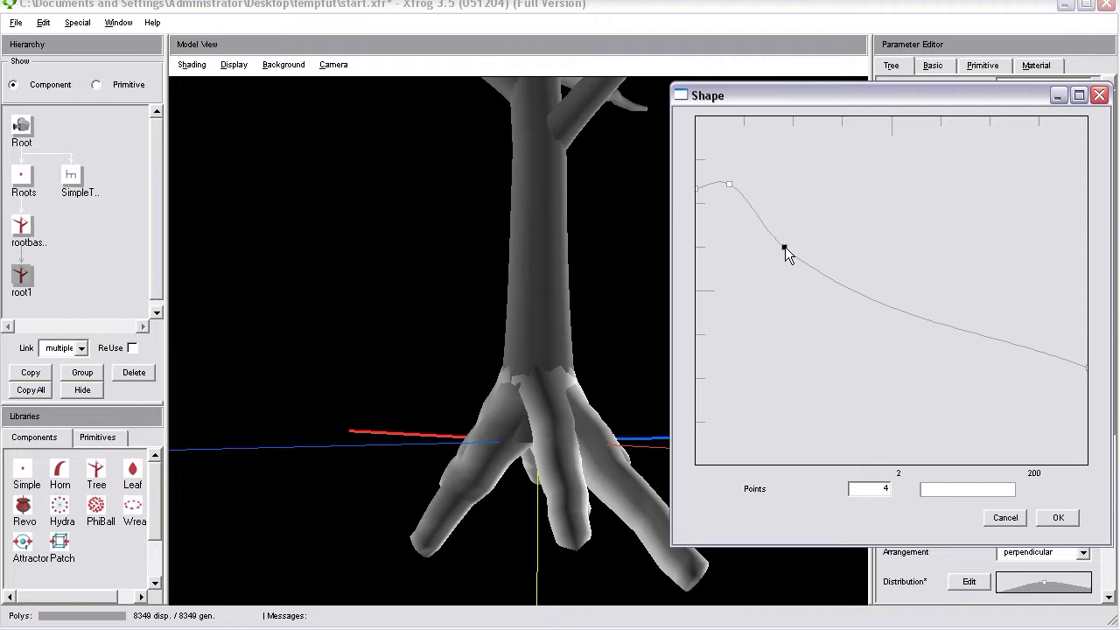
click(1058, 518)
drag(525, 420, 763, 417)
drag(610, 378, 525, 421)
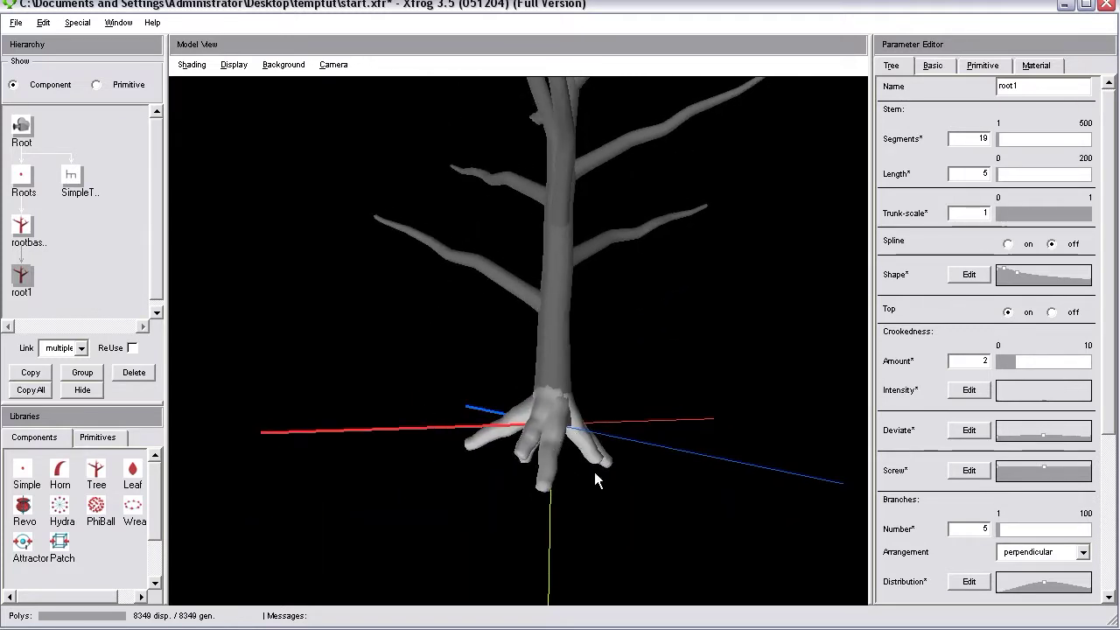
drag(635, 435, 527, 414)
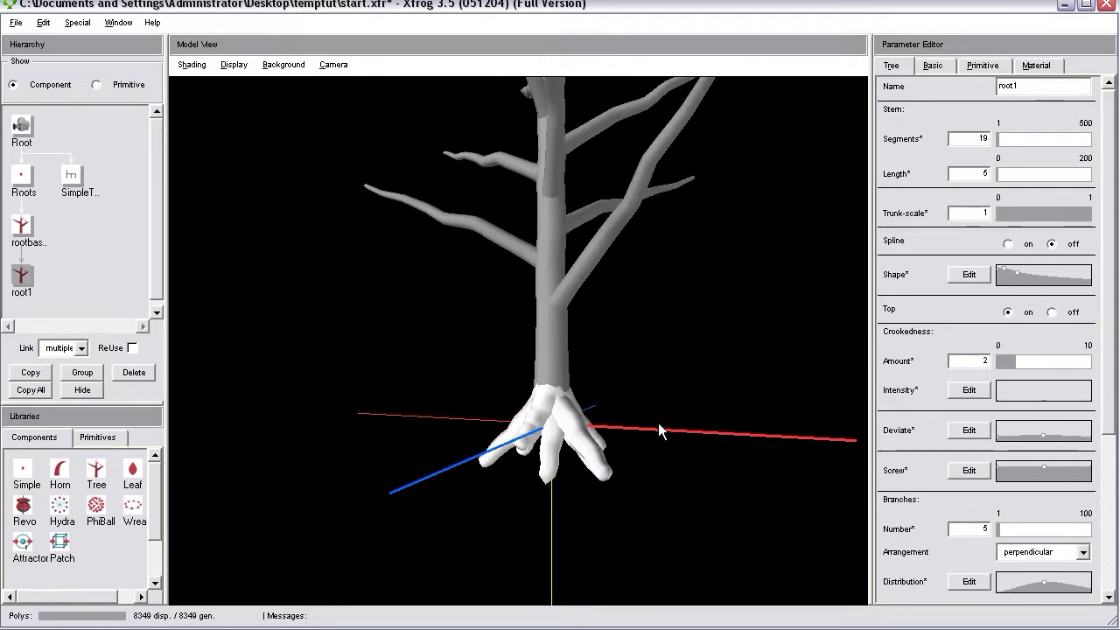
drag(695, 415, 315, 413)
drag(619, 426, 538, 418)
right_drag(672, 410, 606, 326)
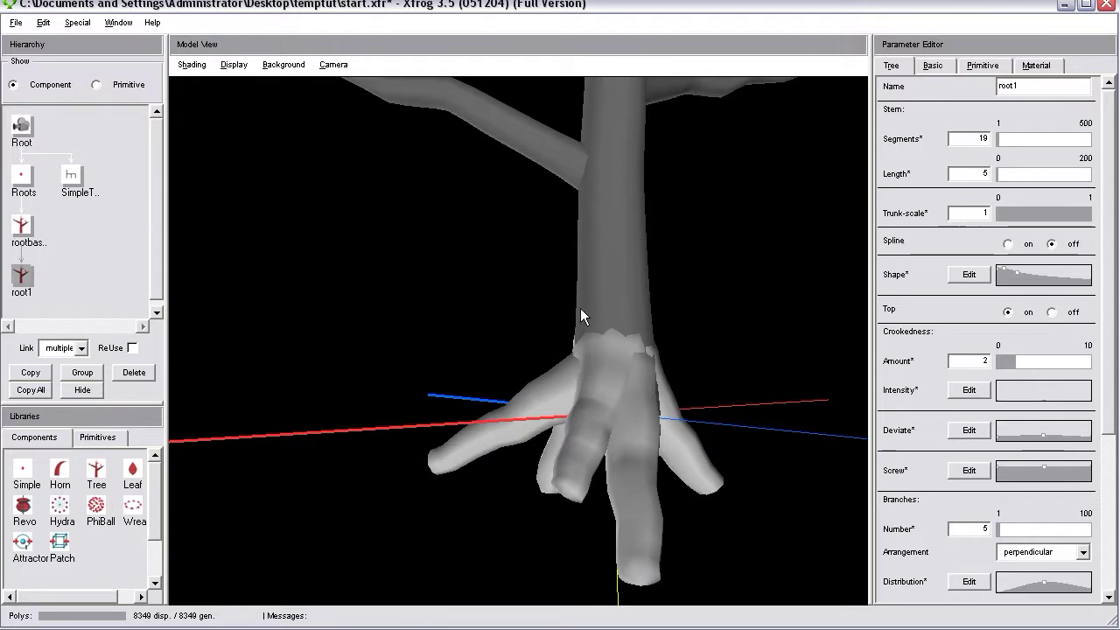
drag(582, 312, 592, 167)
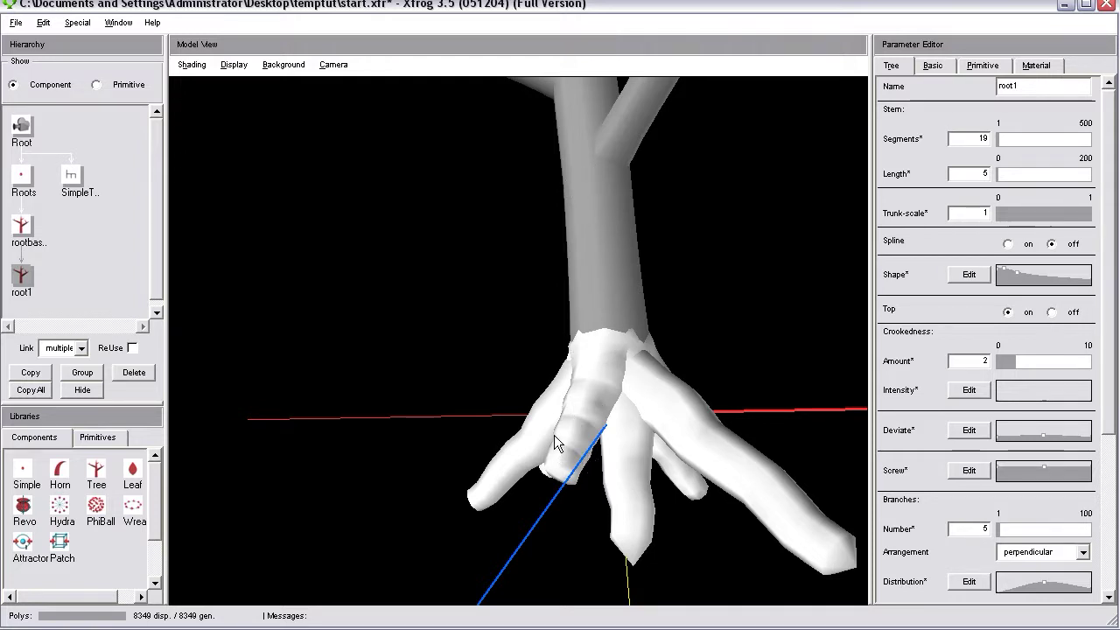
drag(538, 406, 634, 246)
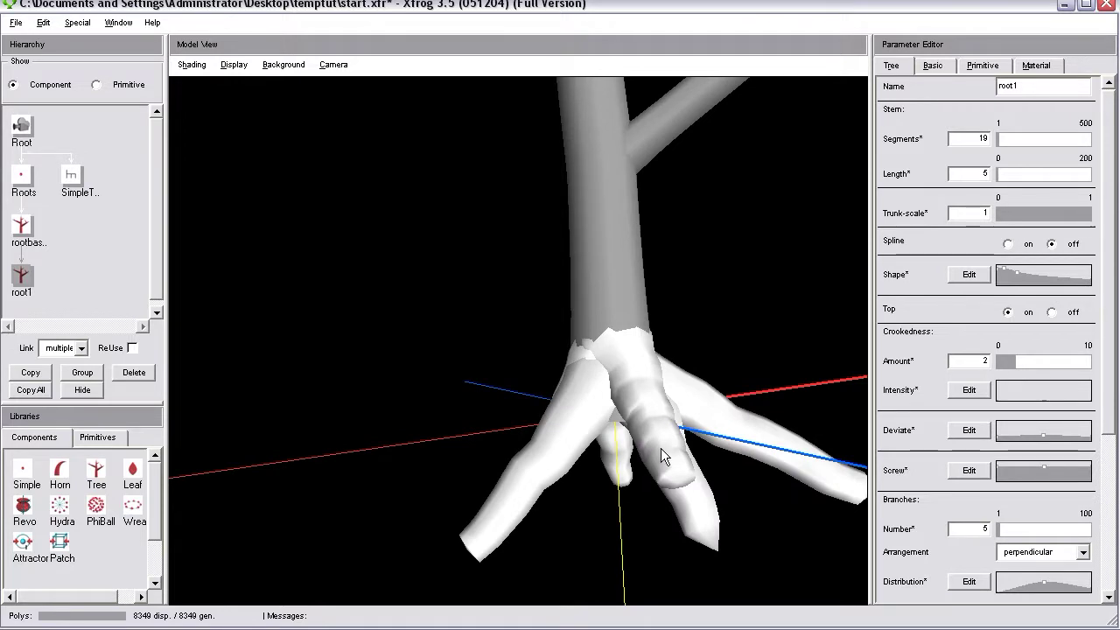
drag(661, 448, 683, 348)
drag(495, 427, 544, 389)
drag(636, 332, 595, 380)
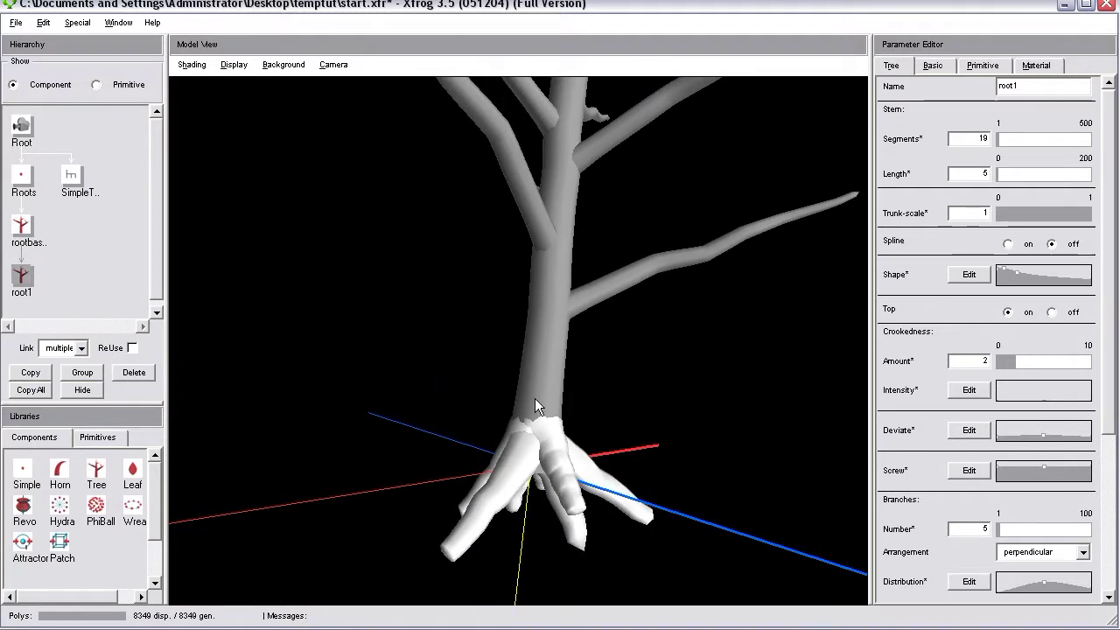
drag(574, 345, 580, 394)
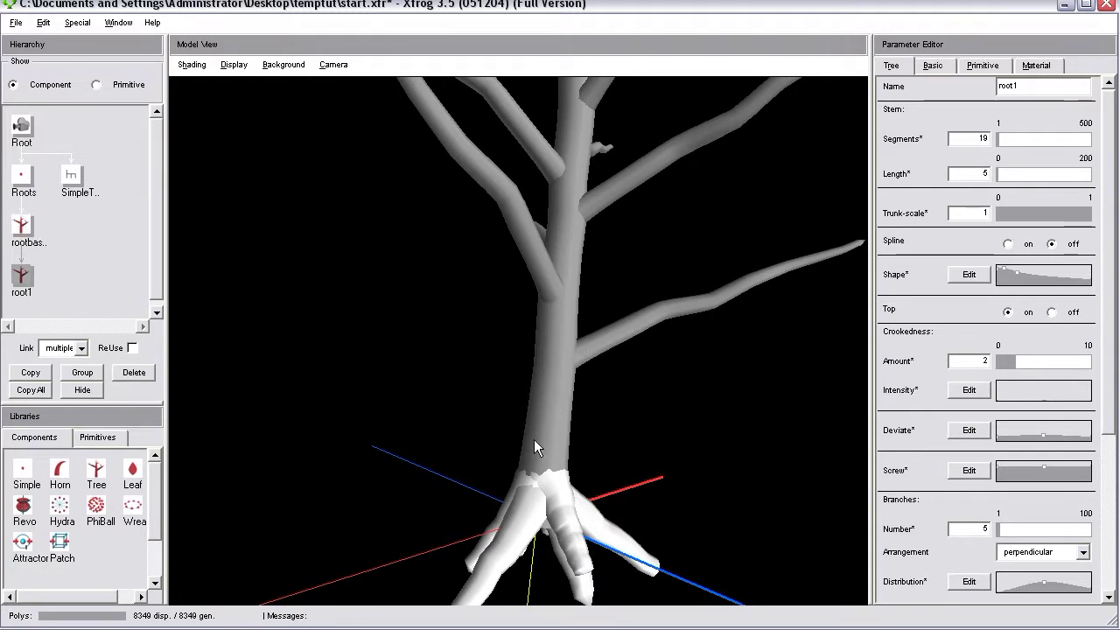
drag(604, 474, 516, 472)
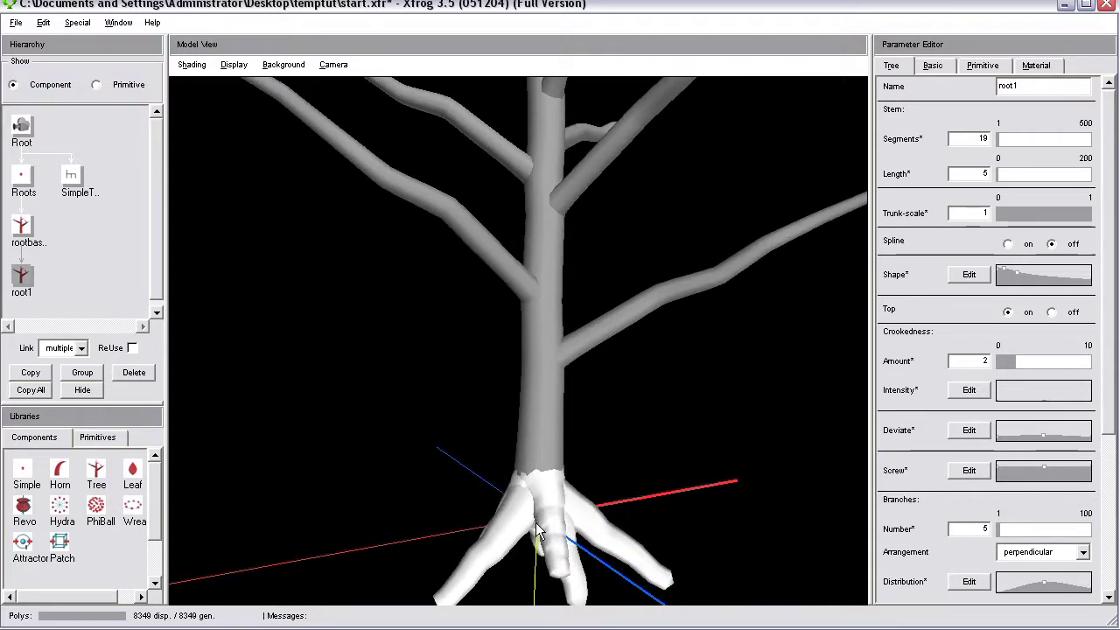
drag(537, 532, 542, 452)
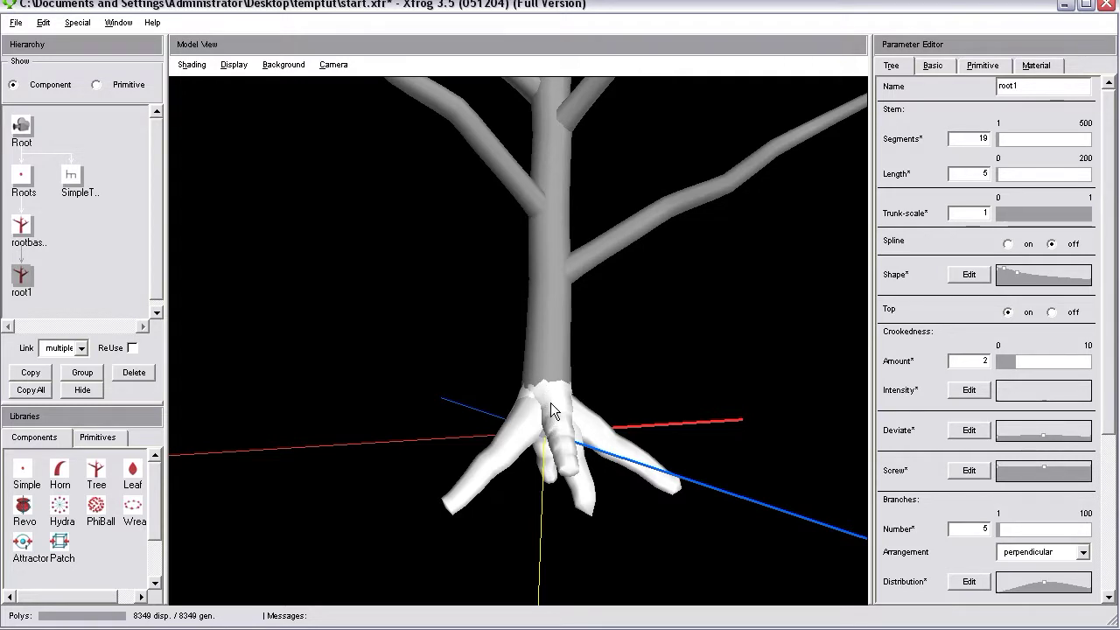
drag(550, 408, 585, 446)
Check rootbase's settings, then show root1's parameters down to the Tropisms section
click(21, 226)
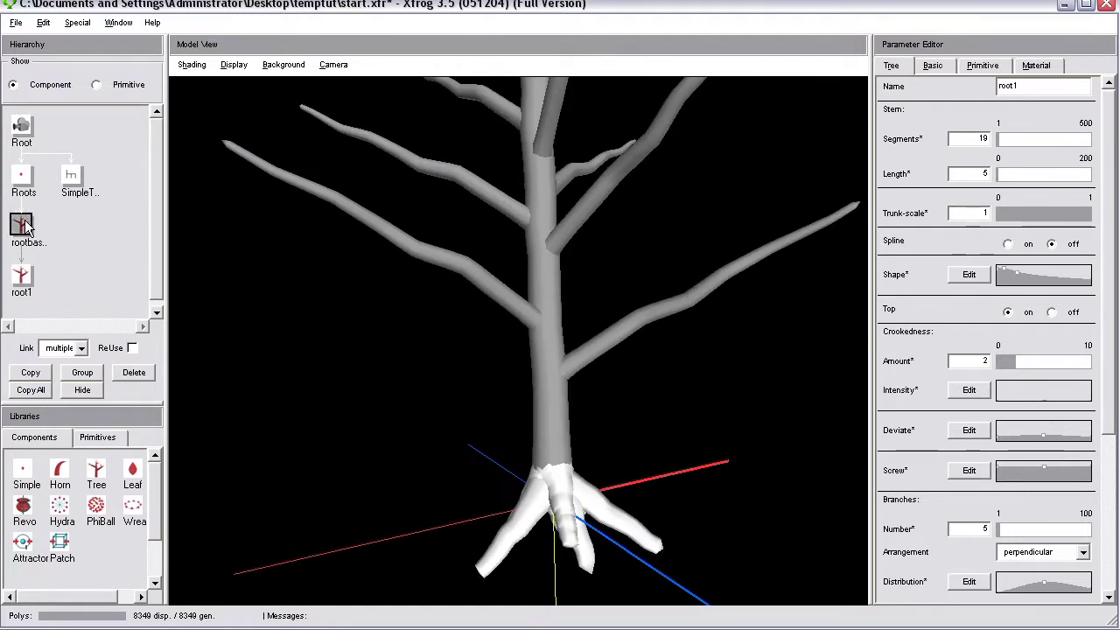
scroll(1111, 411, down, 5)
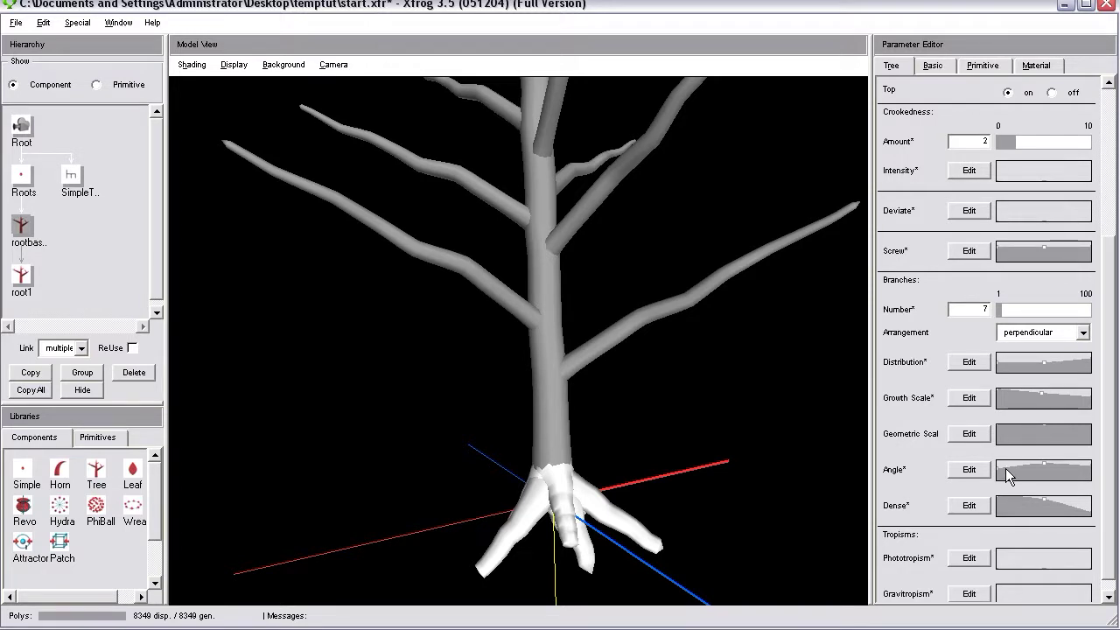
click(21, 277)
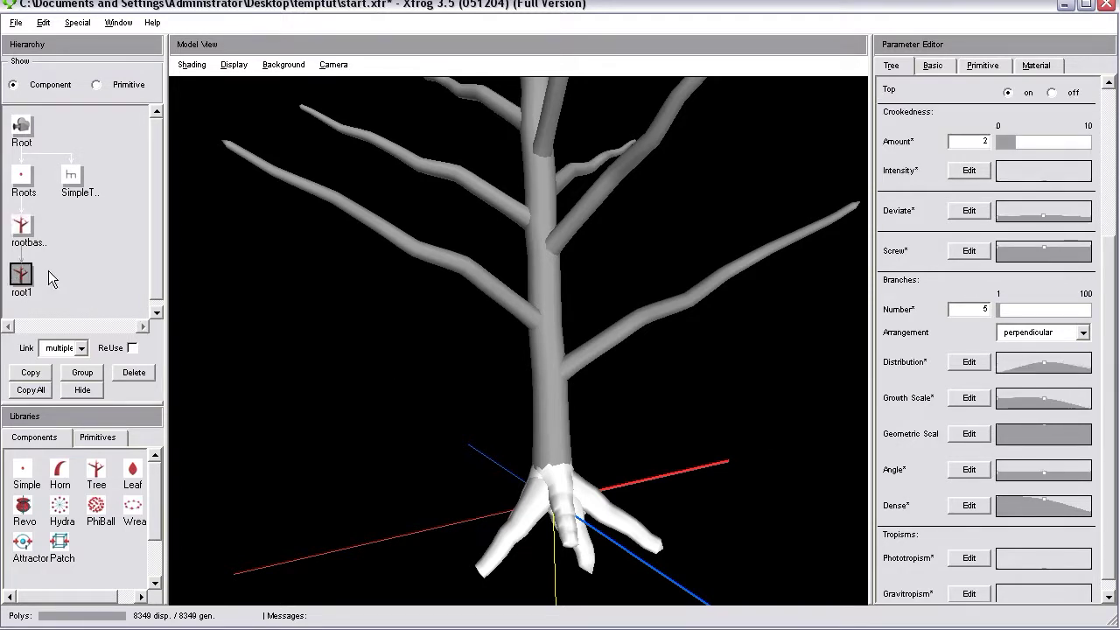
scroll(1111, 434, down, 1)
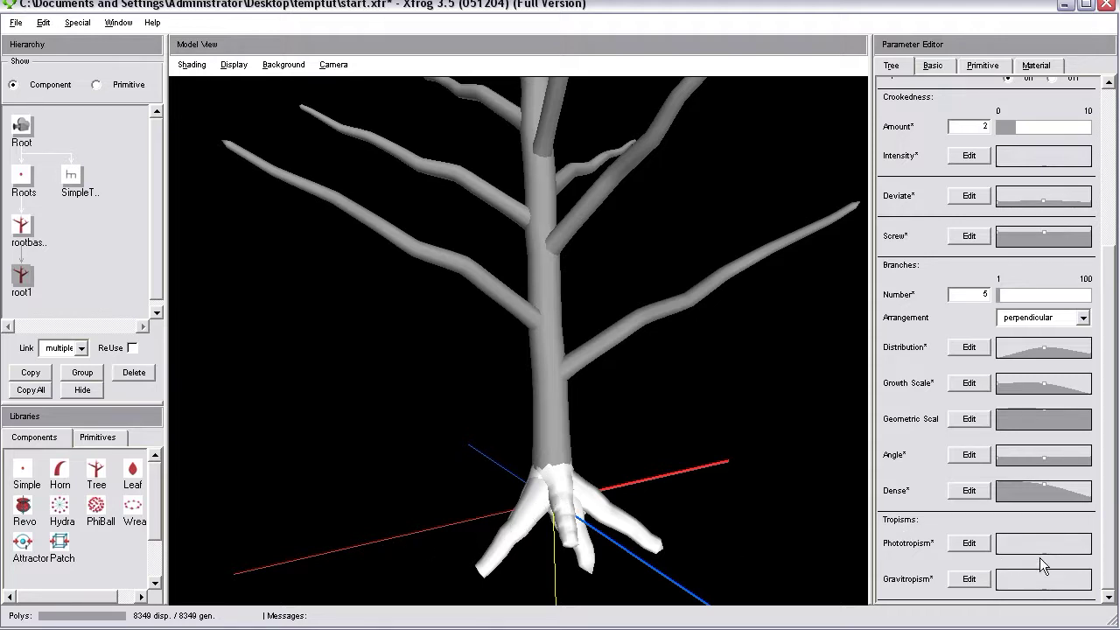
Adjust several points on root1's Phototropism curve, raising then lowering its far end
drag(1040, 564, 1044, 557)
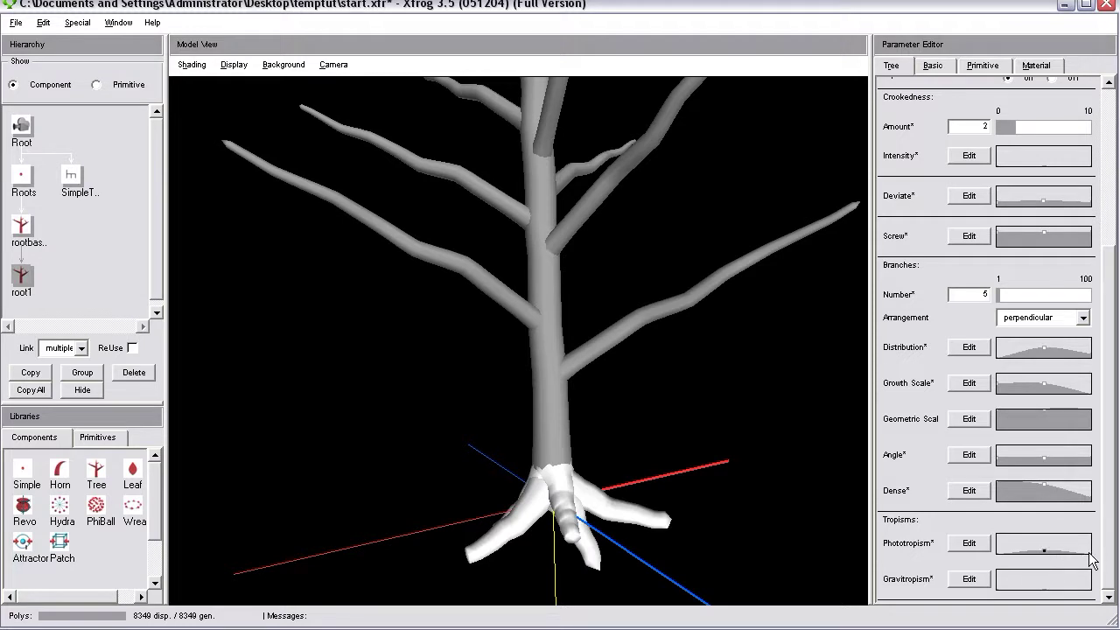
drag(1091, 560, 1045, 546)
drag(617, 485, 607, 400)
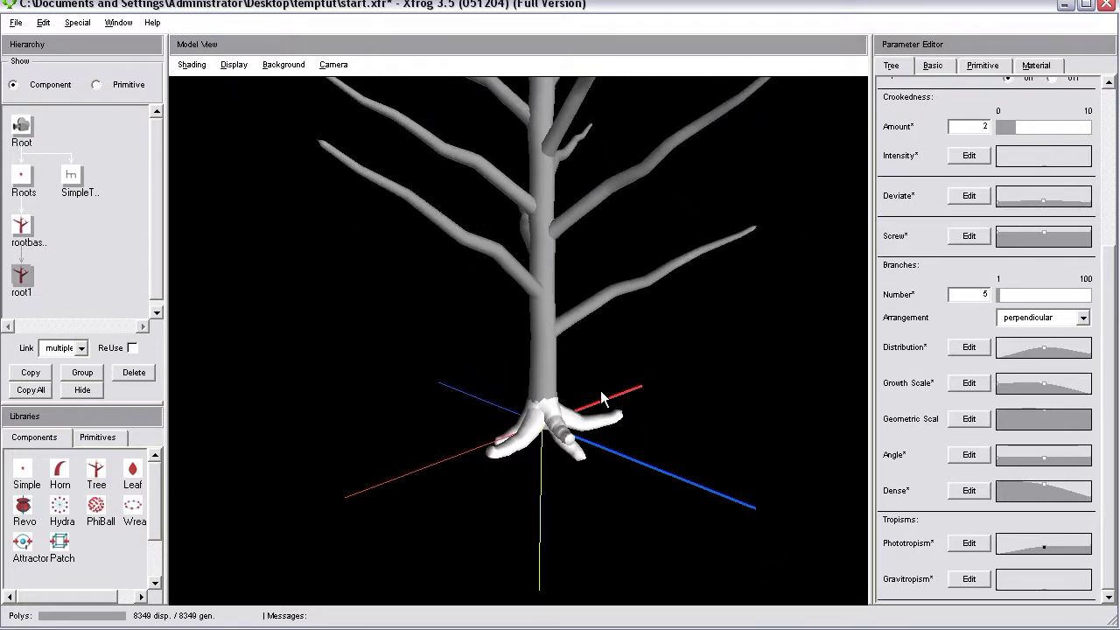
drag(524, 388, 520, 337)
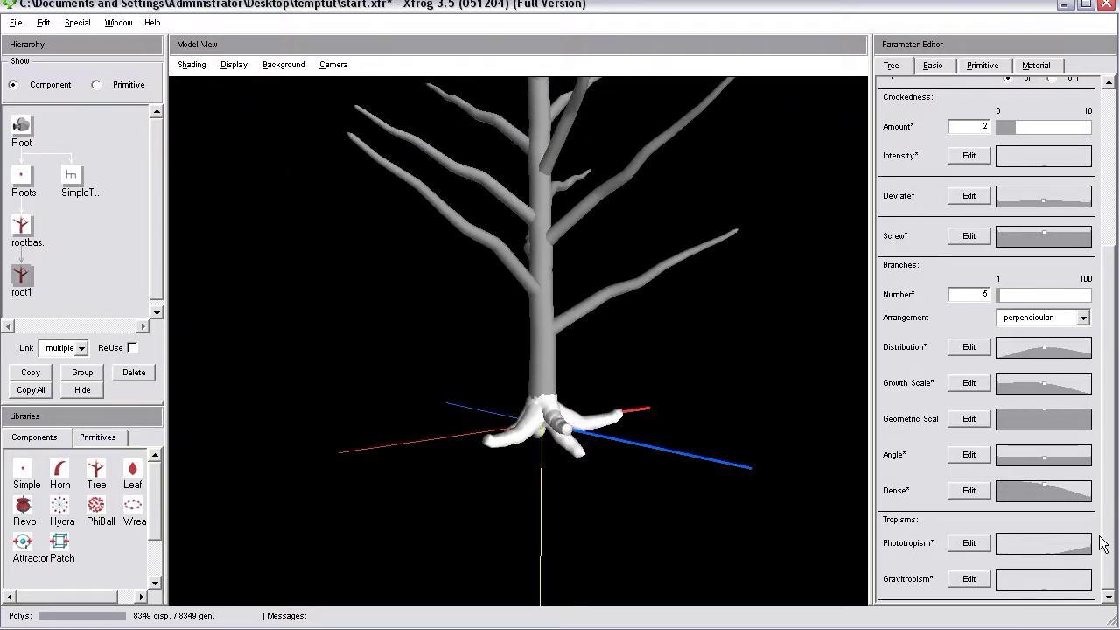
drag(1102, 542, 1090, 560)
Raise the middle of root1's Gravitropism curve so the roots hang downward
drag(1045, 588, 1091, 570)
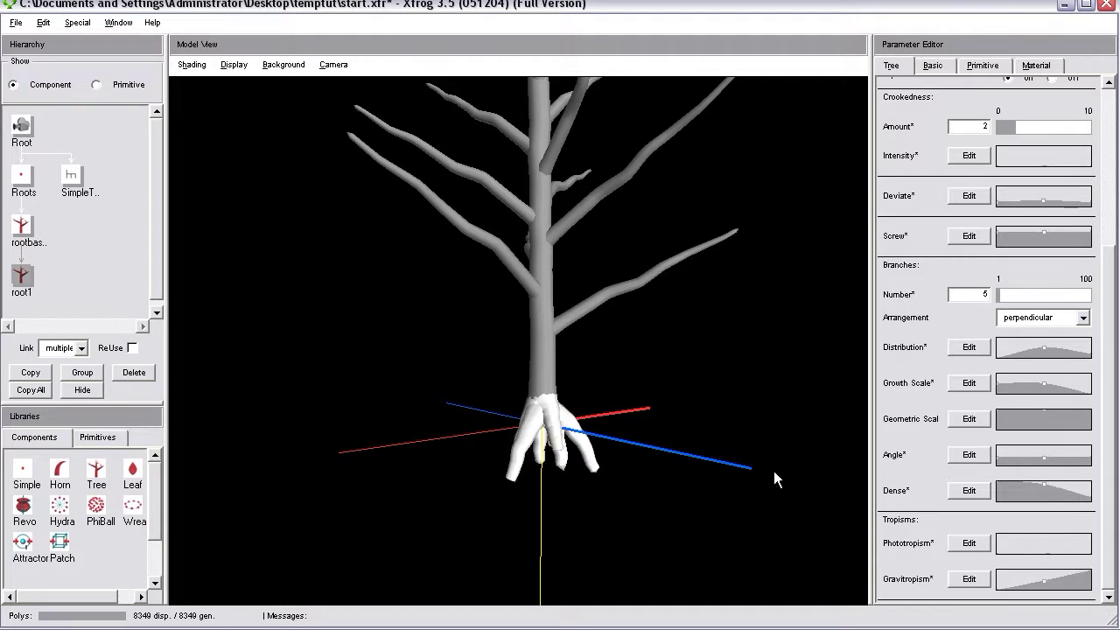
drag(621, 461, 714, 491)
drag(551, 455, 795, 435)
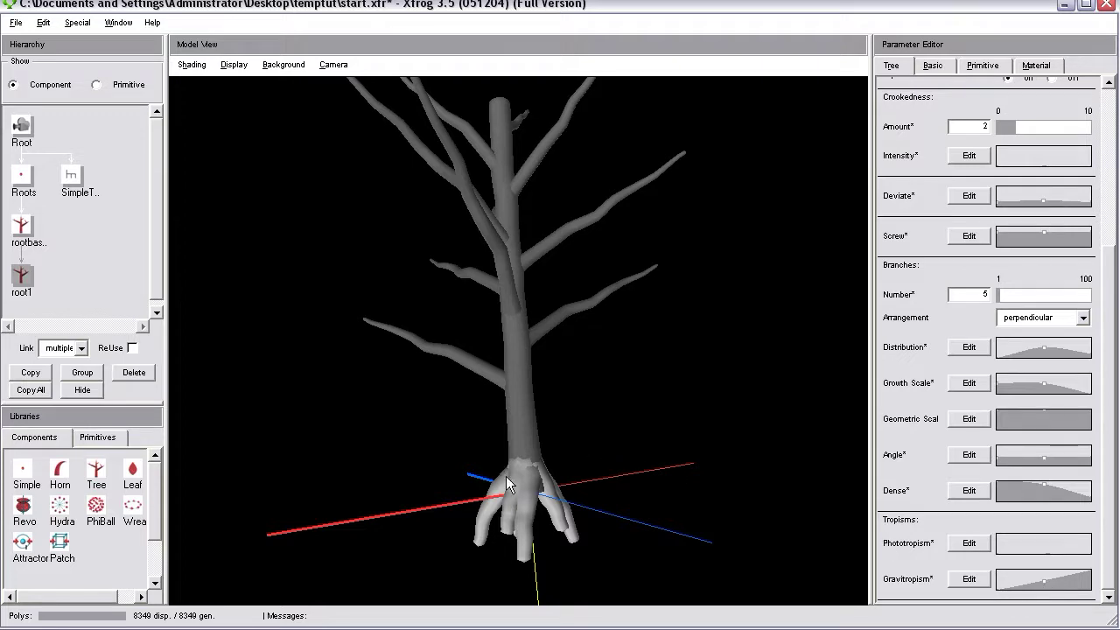
drag(495, 498, 445, 426)
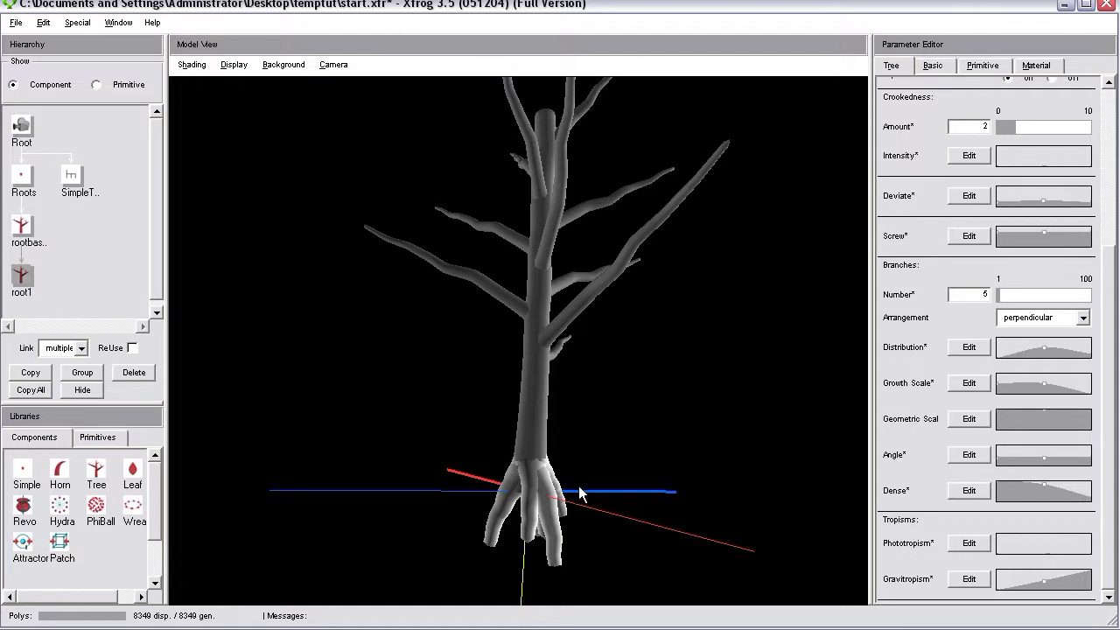
drag(515, 468, 669, 560)
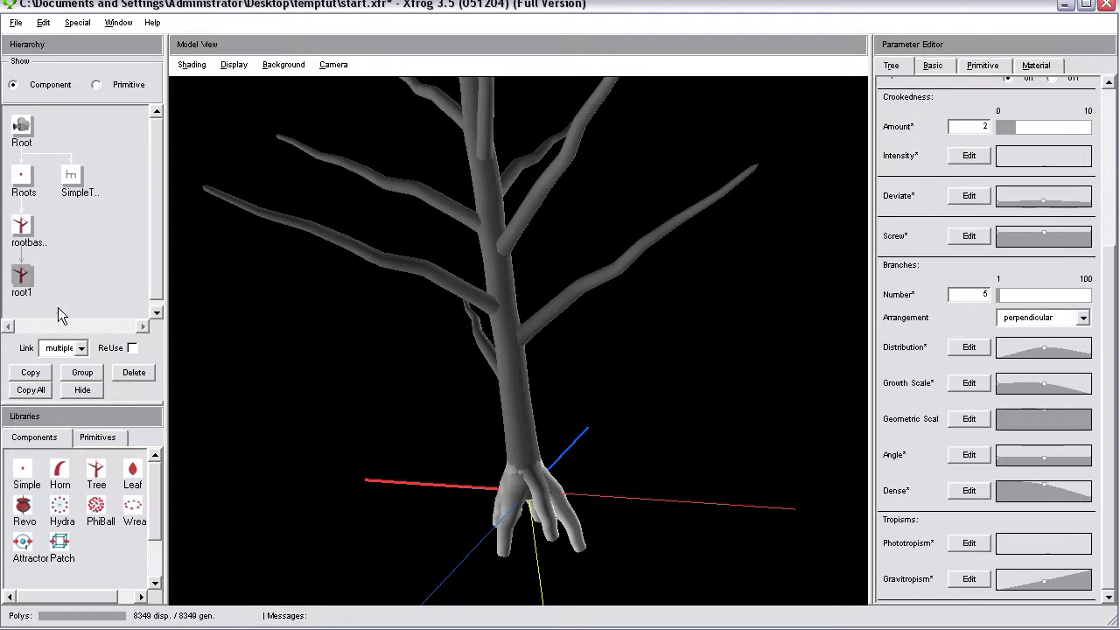
Duplicate root1 and attach the copy root1_c beneath root1 as sub-roots
click(32, 374)
drag(26, 281, 24, 280)
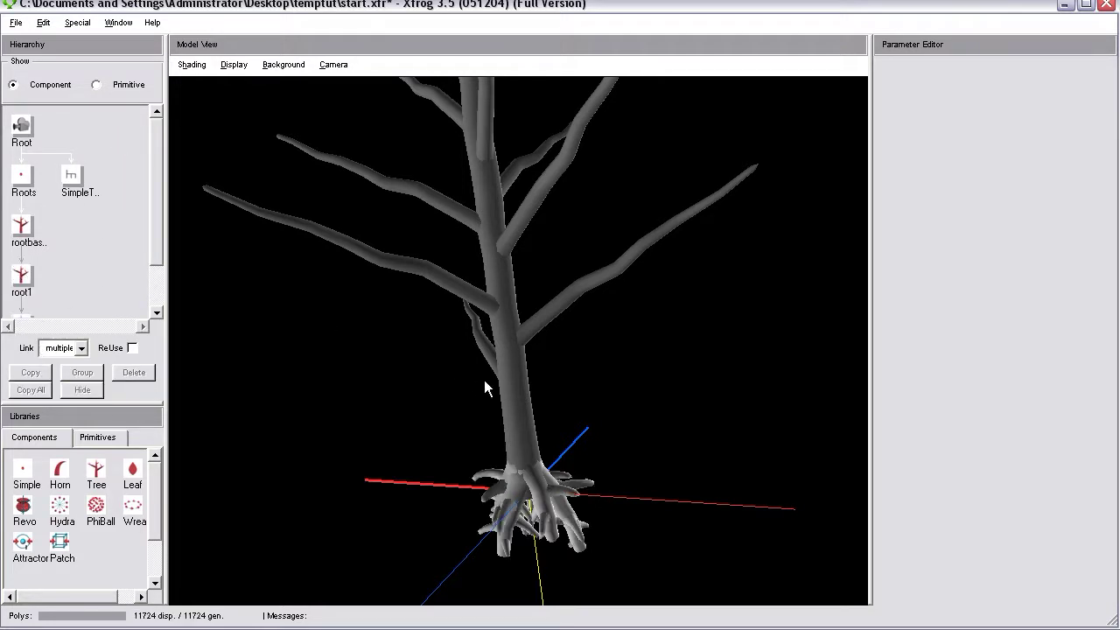
drag(488, 387, 203, 344)
Raise the end of root1's Dense curve and flatten its Growth Scale curve at full height
click(14, 280)
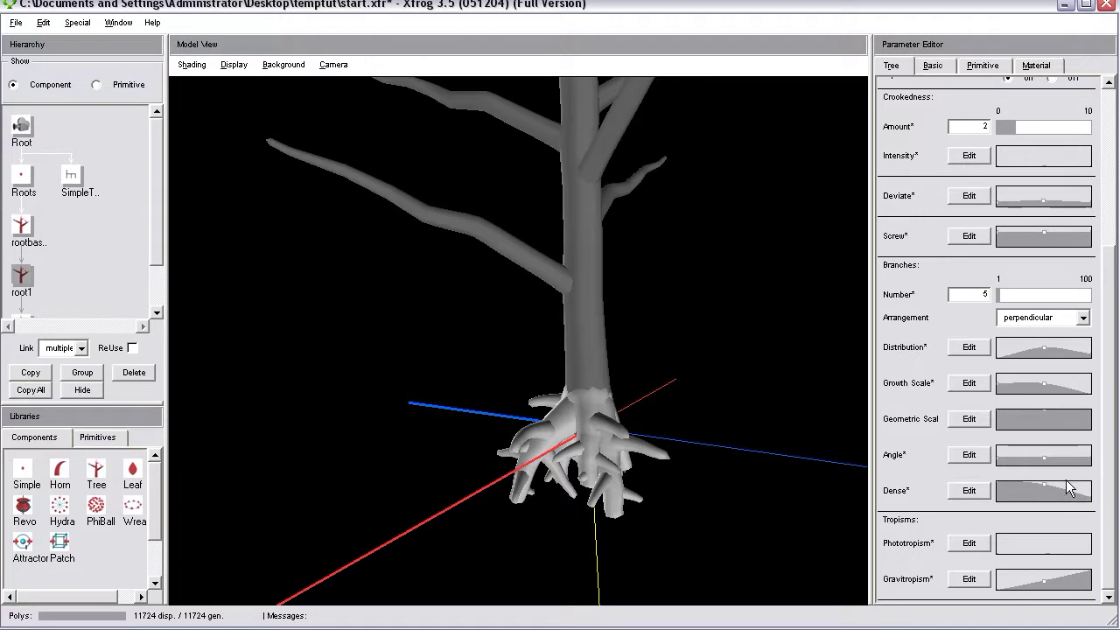
drag(1082, 500, 1086, 490)
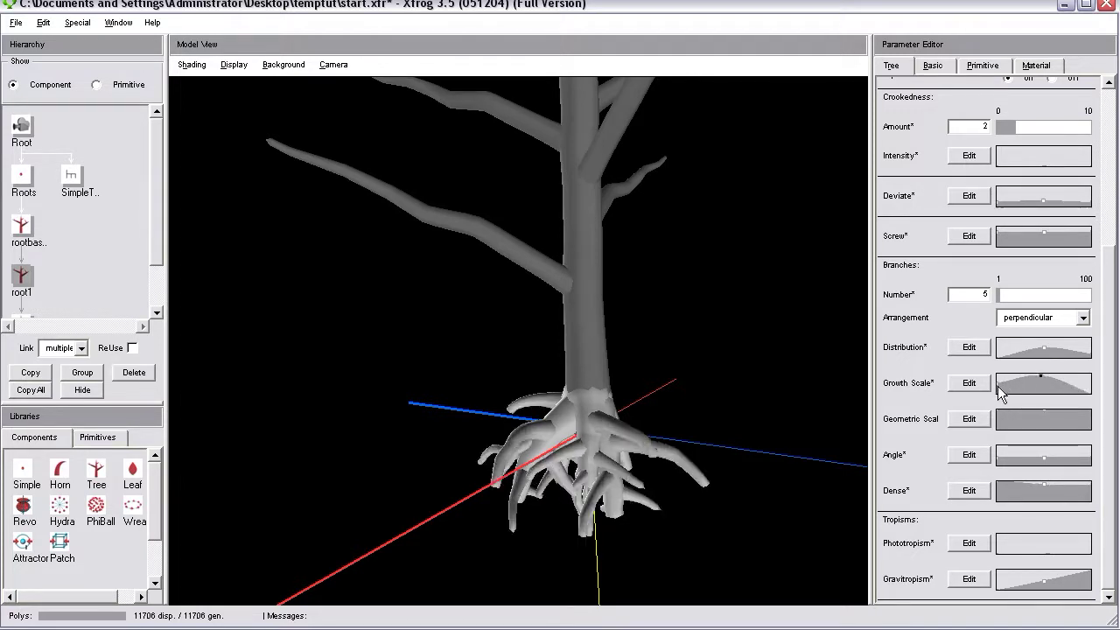
mouse_move(1088, 386)
mouse_down()
mouse_move(1089, 398)
mouse_move(1090, 376)
mouse_up()
drag(657, 437, 538, 318)
drag(569, 394, 709, 379)
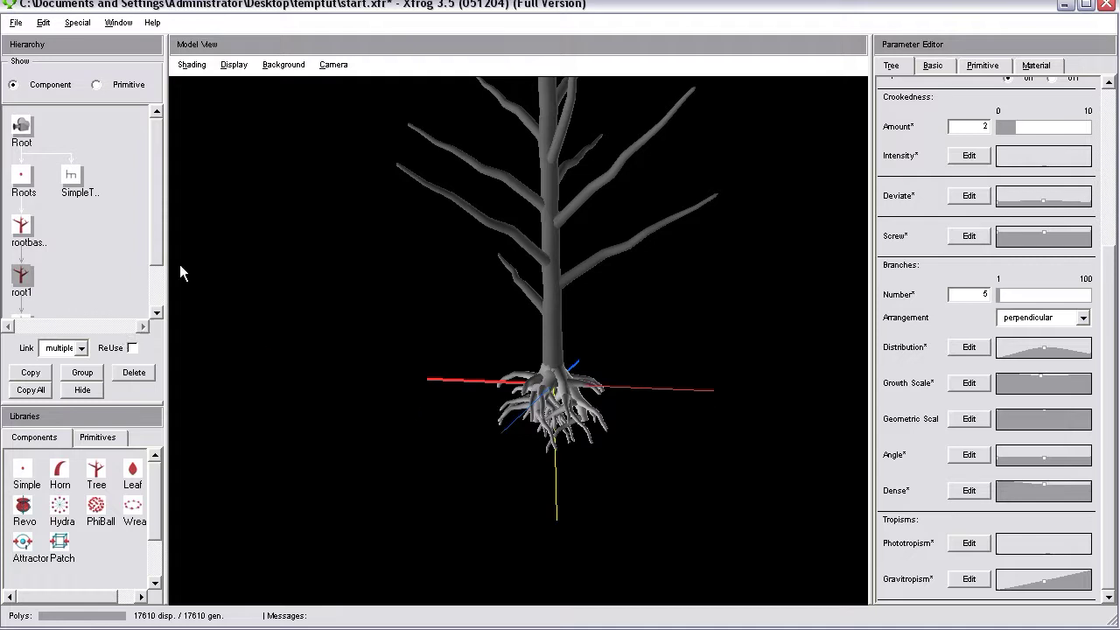
Delete the root1_c copy node from beneath root1 in the Hierarchy
click(154, 302)
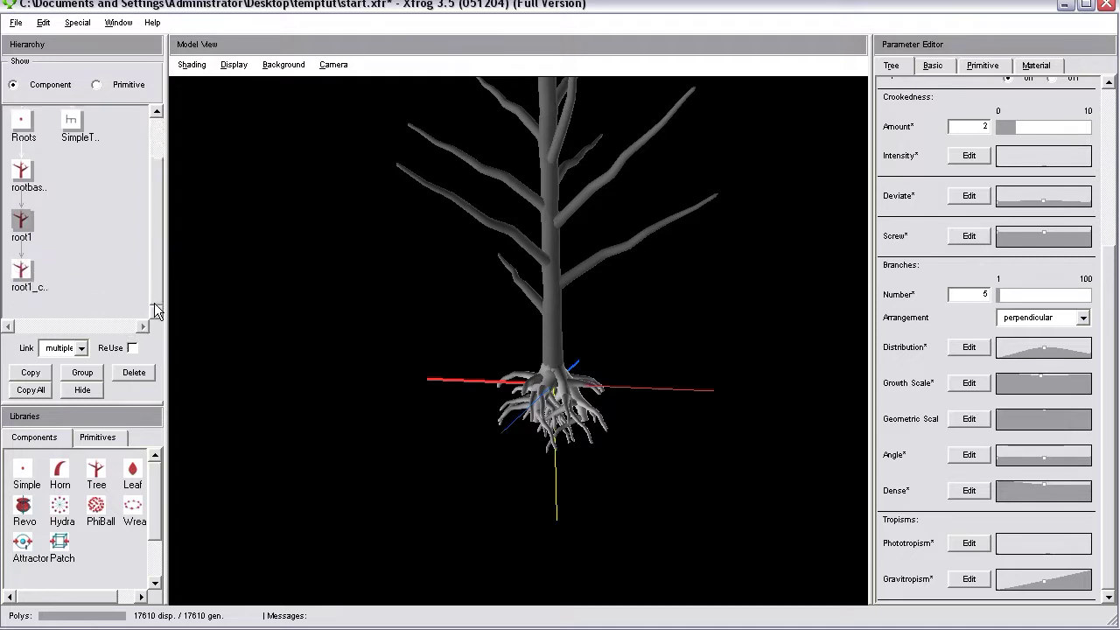
click(22, 269)
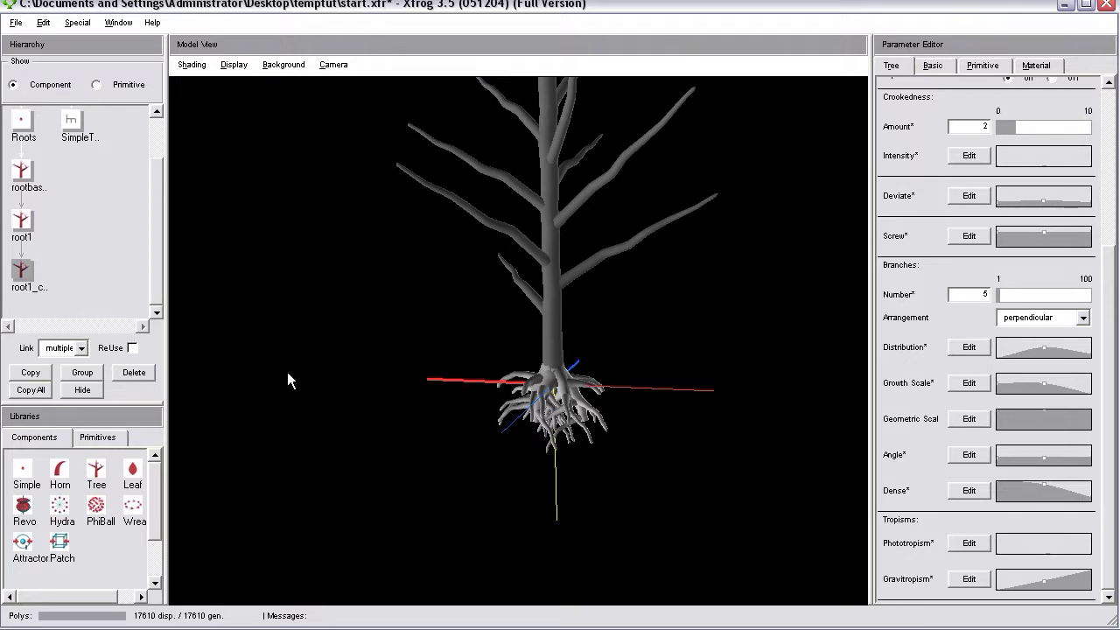
click(134, 372)
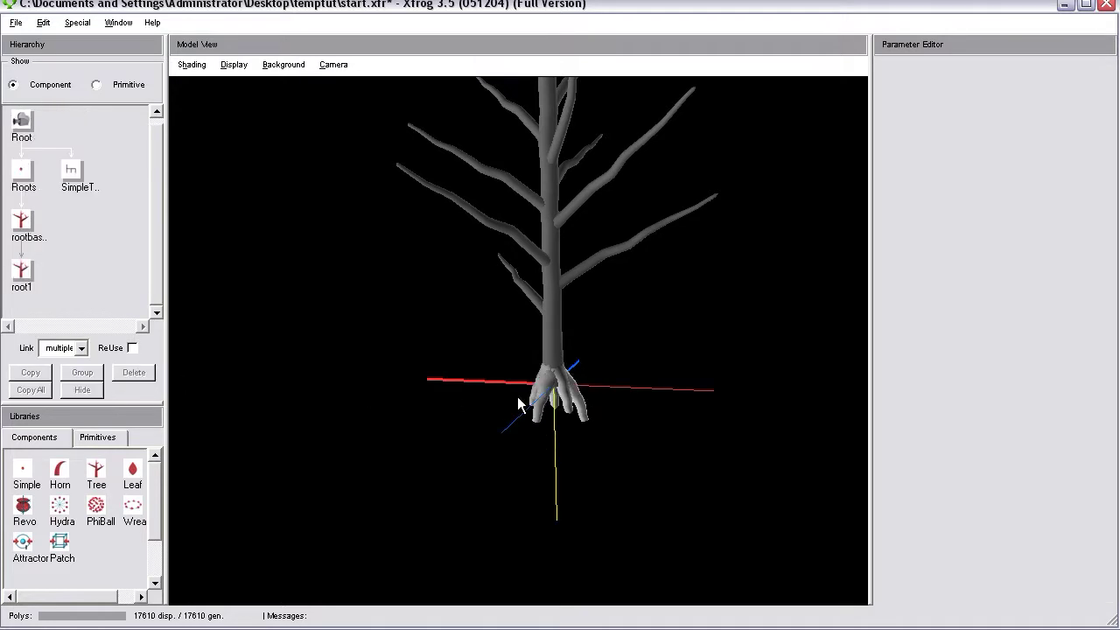
scroll(582, 306, up, 6)
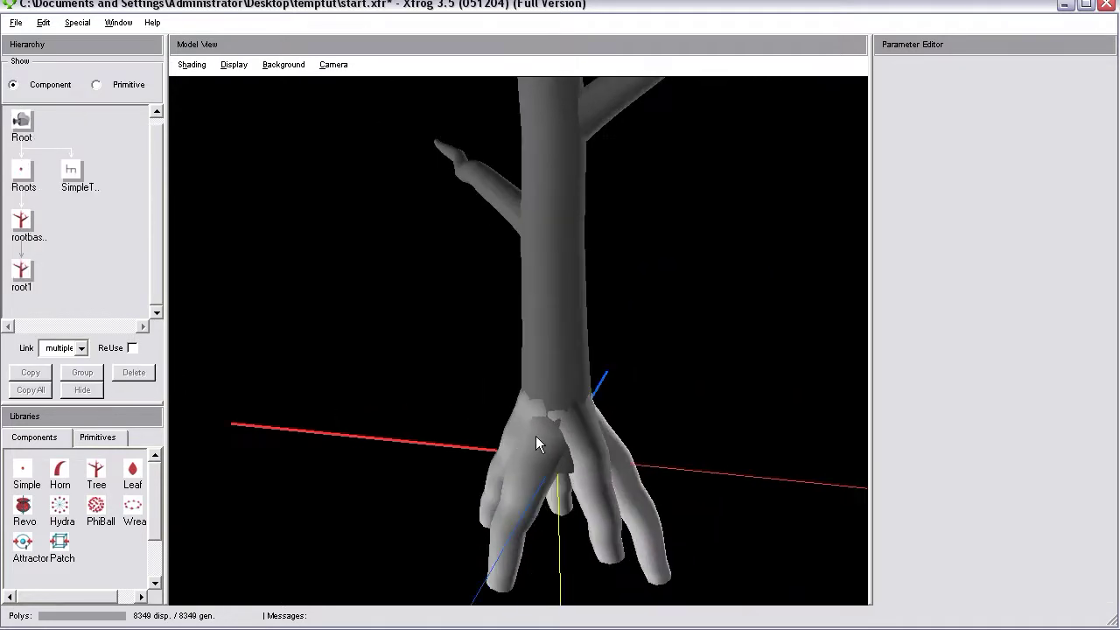
drag(536, 436, 511, 367)
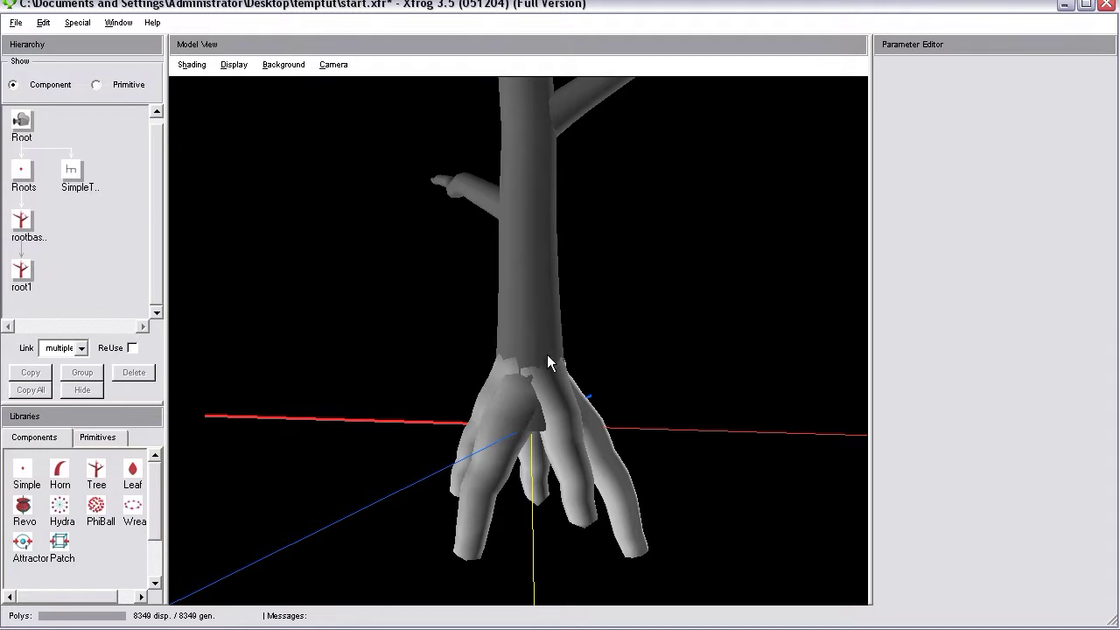
drag(547, 355, 469, 411)
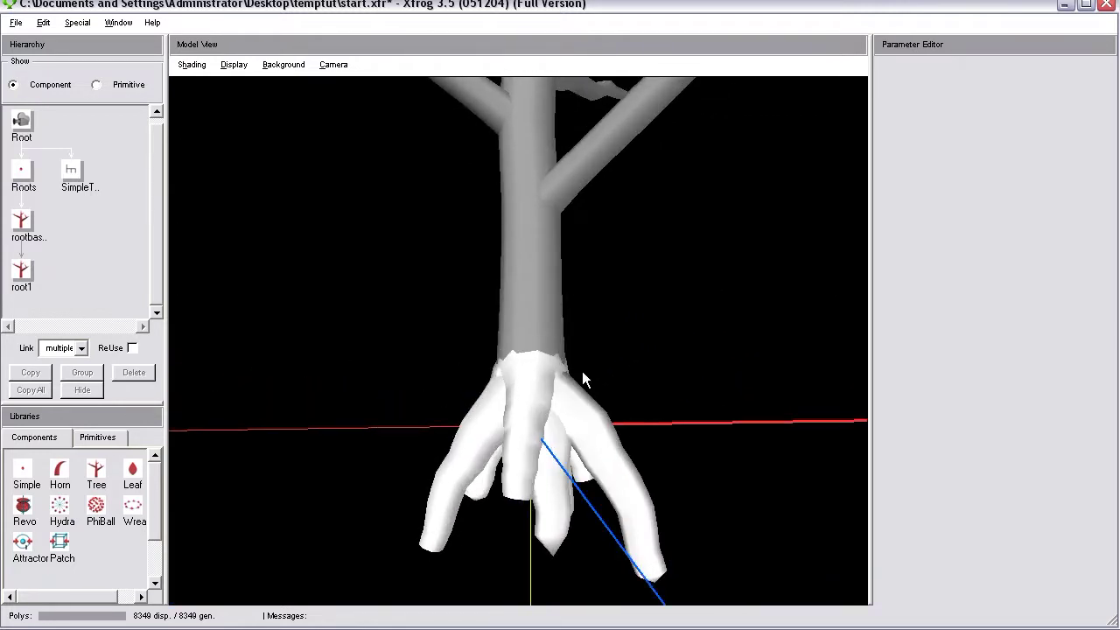
drag(605, 462, 412, 438)
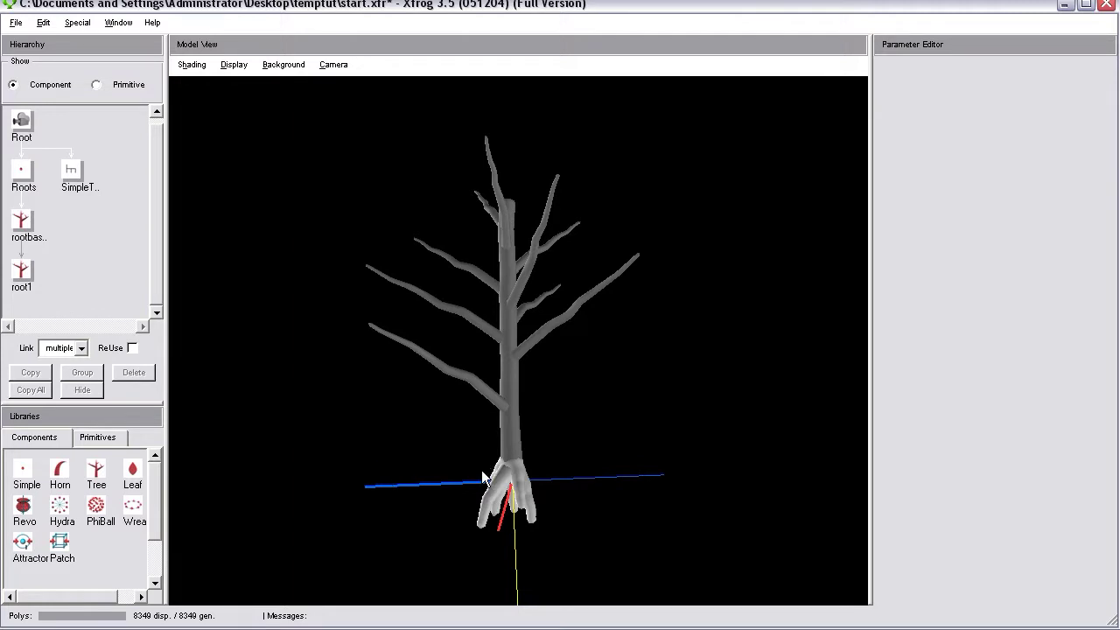
mouse_move(541, 442)
mouse_down()
mouse_move(457, 514)
mouse_move(459, 476)
mouse_move(414, 502)
mouse_move(547, 421)
mouse_up()
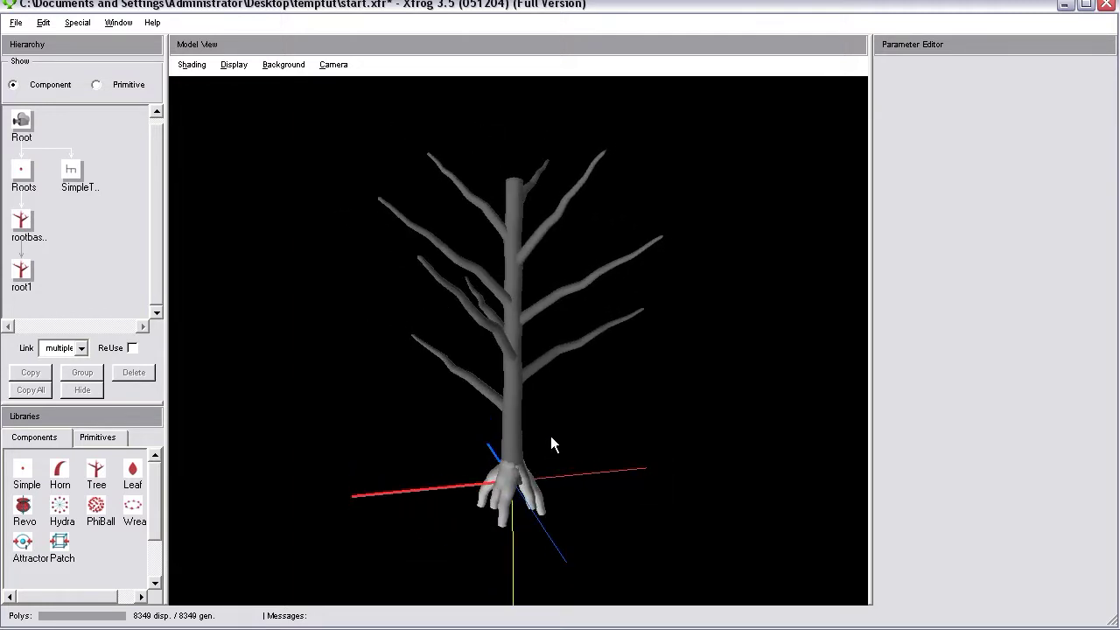